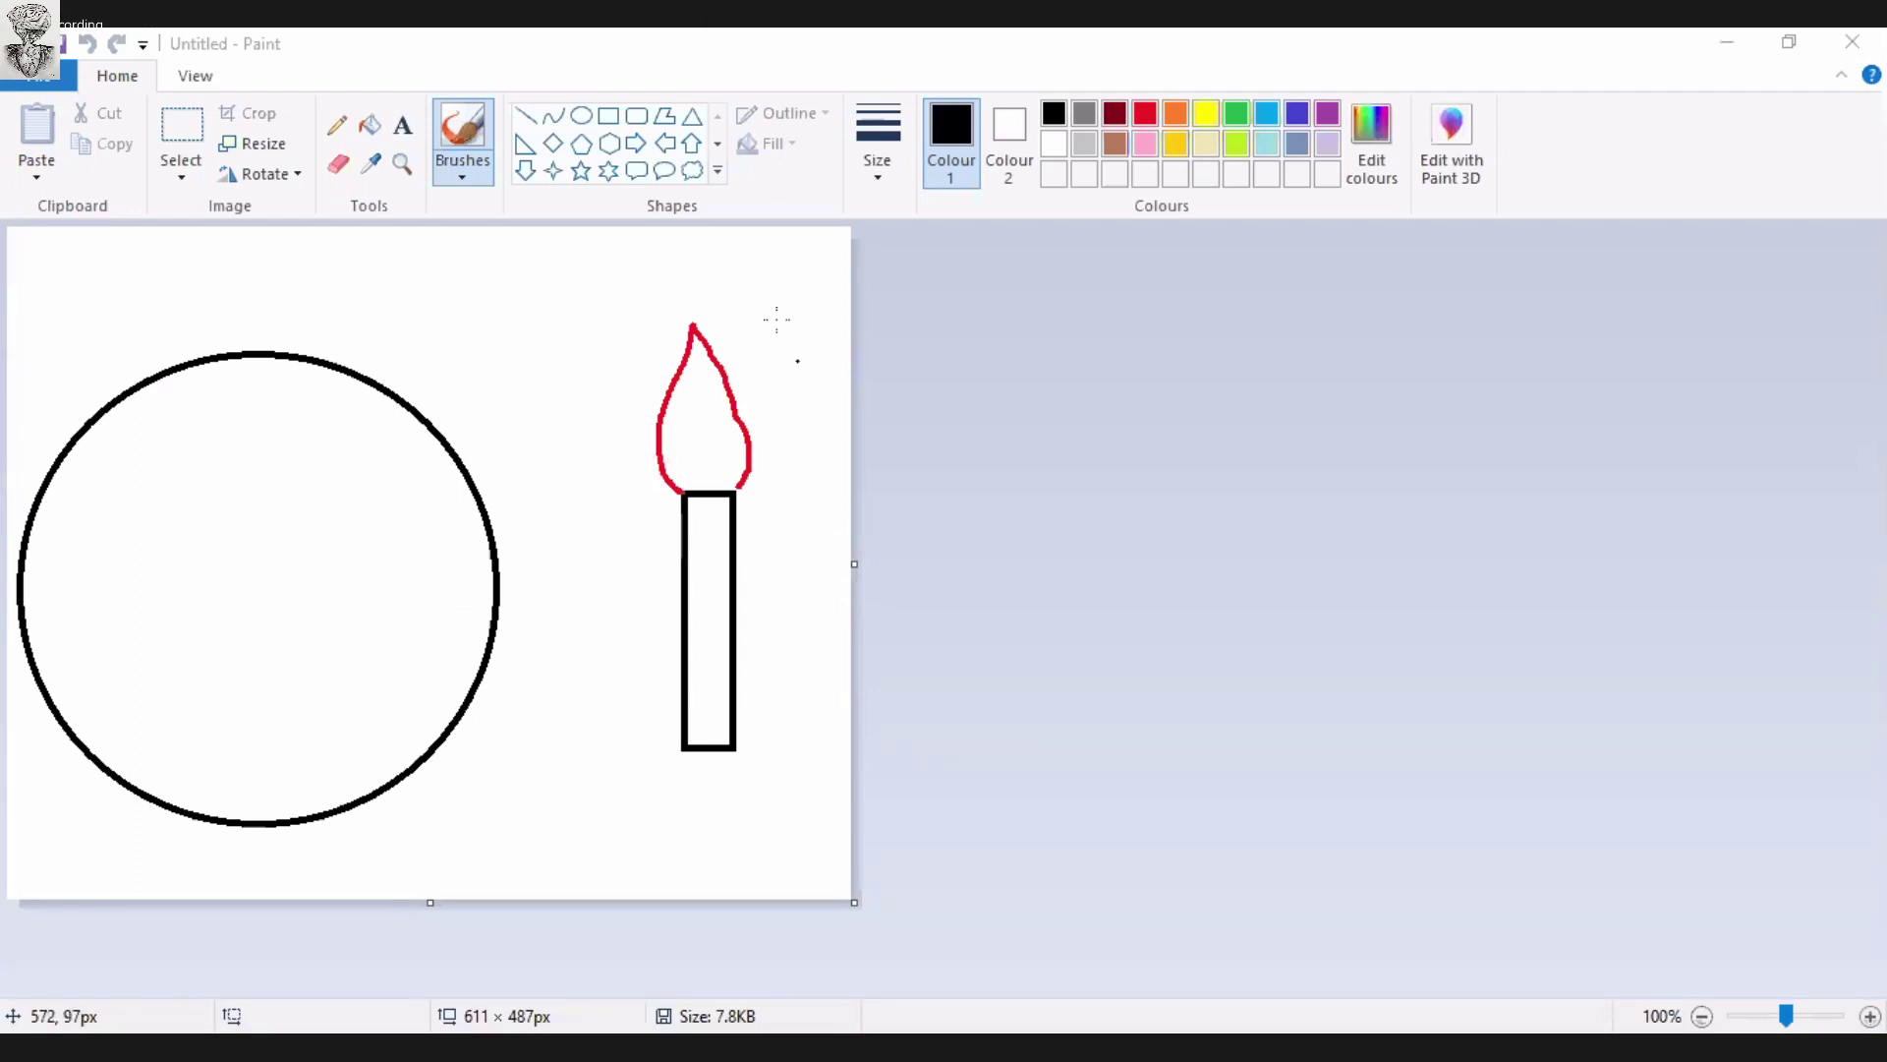
Remove the stray brush mark, draw a black circle about 27 × 26 px between the large circle and the flame, and add a vertical stem beneath.
{"action": "left_click", "coordinate": [636, 316]}
{"action": "key", "text": "ctrl+z"}
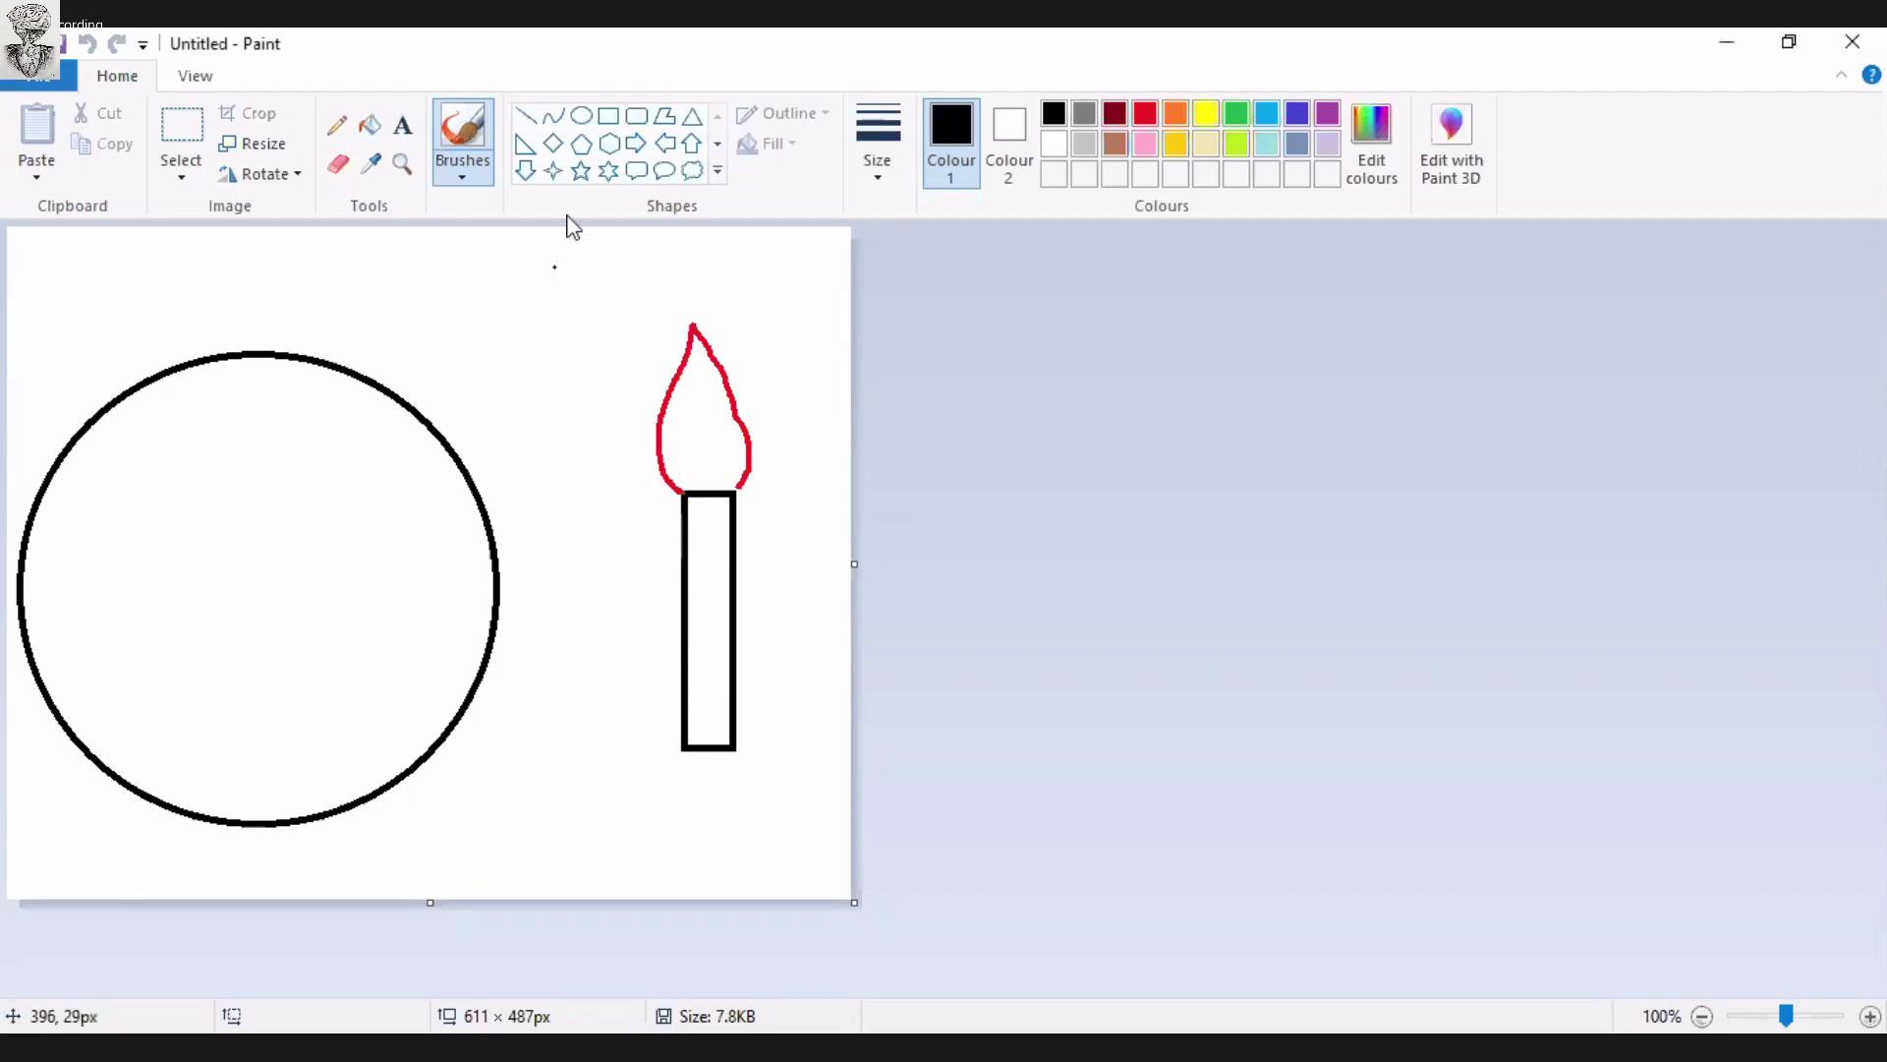
{"action": "left_click", "coordinate": [582, 115]}
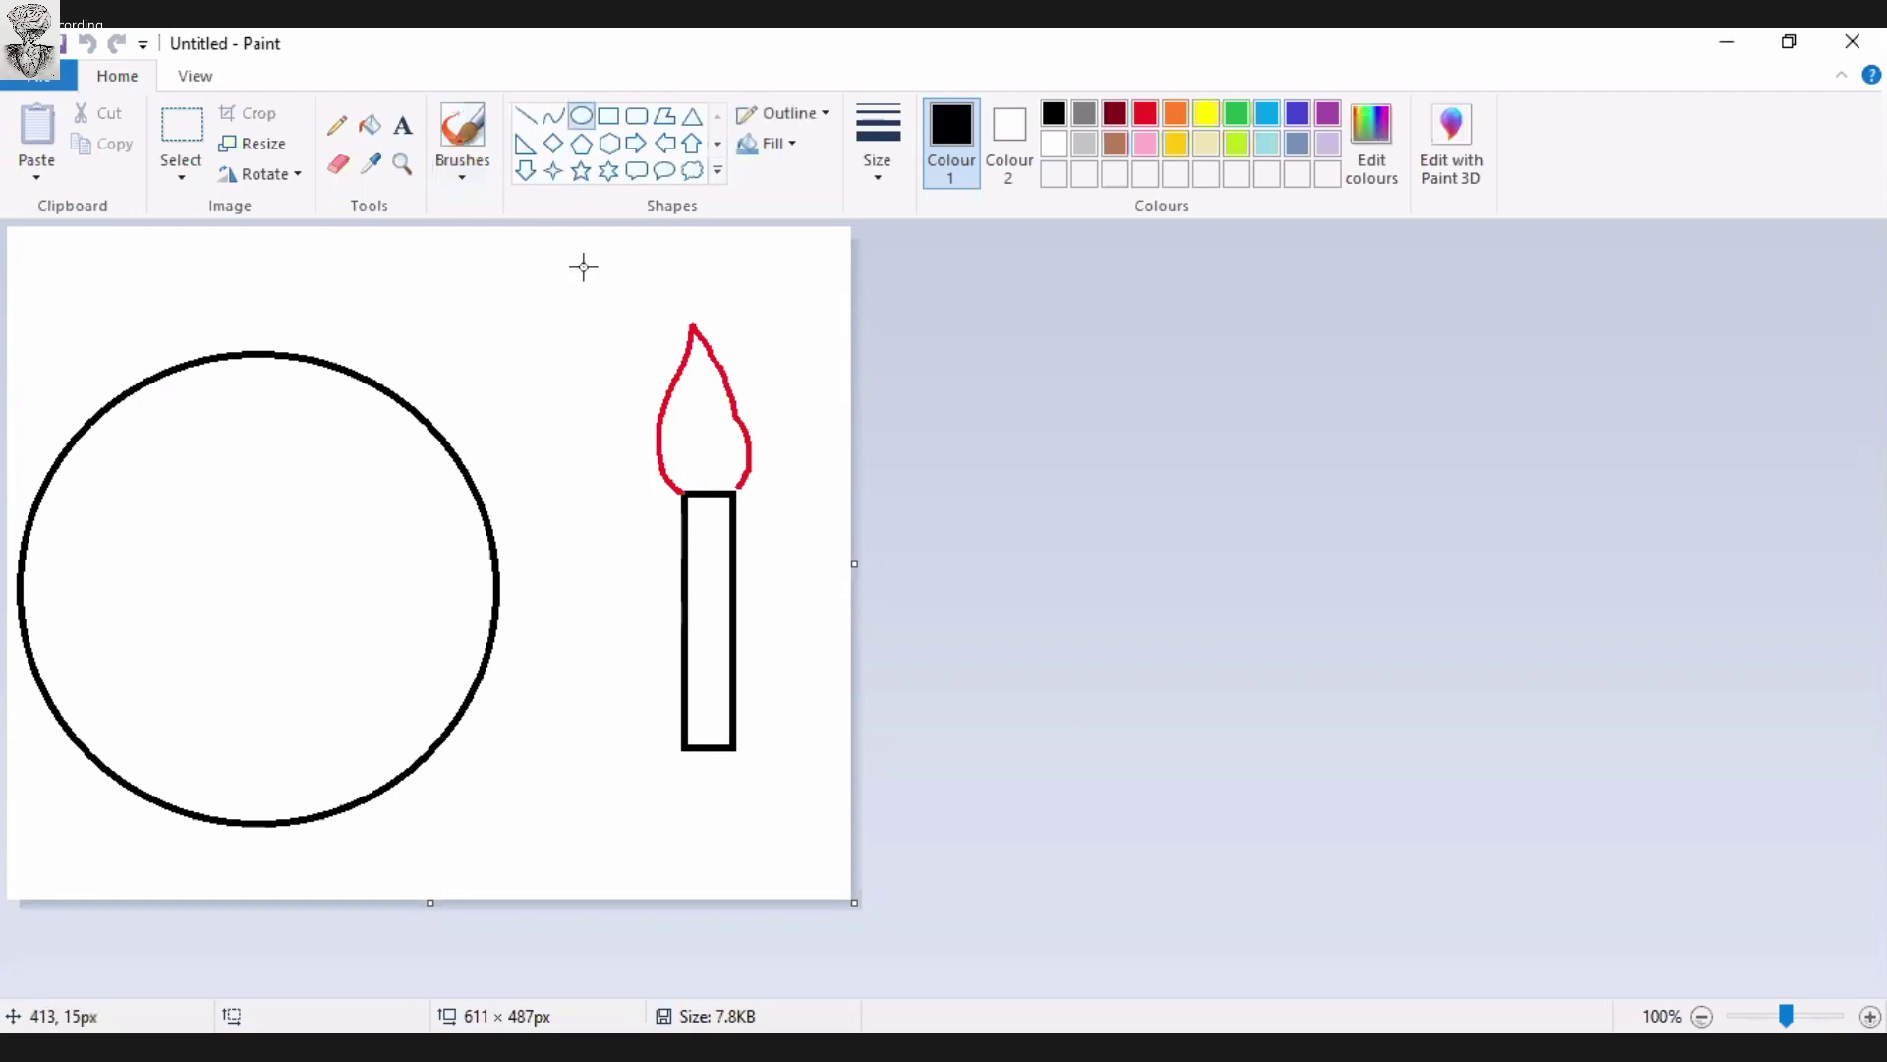
{"action": "left_click_drag", "start_coordinate": [586, 263], "coordinate": [547, 299]}
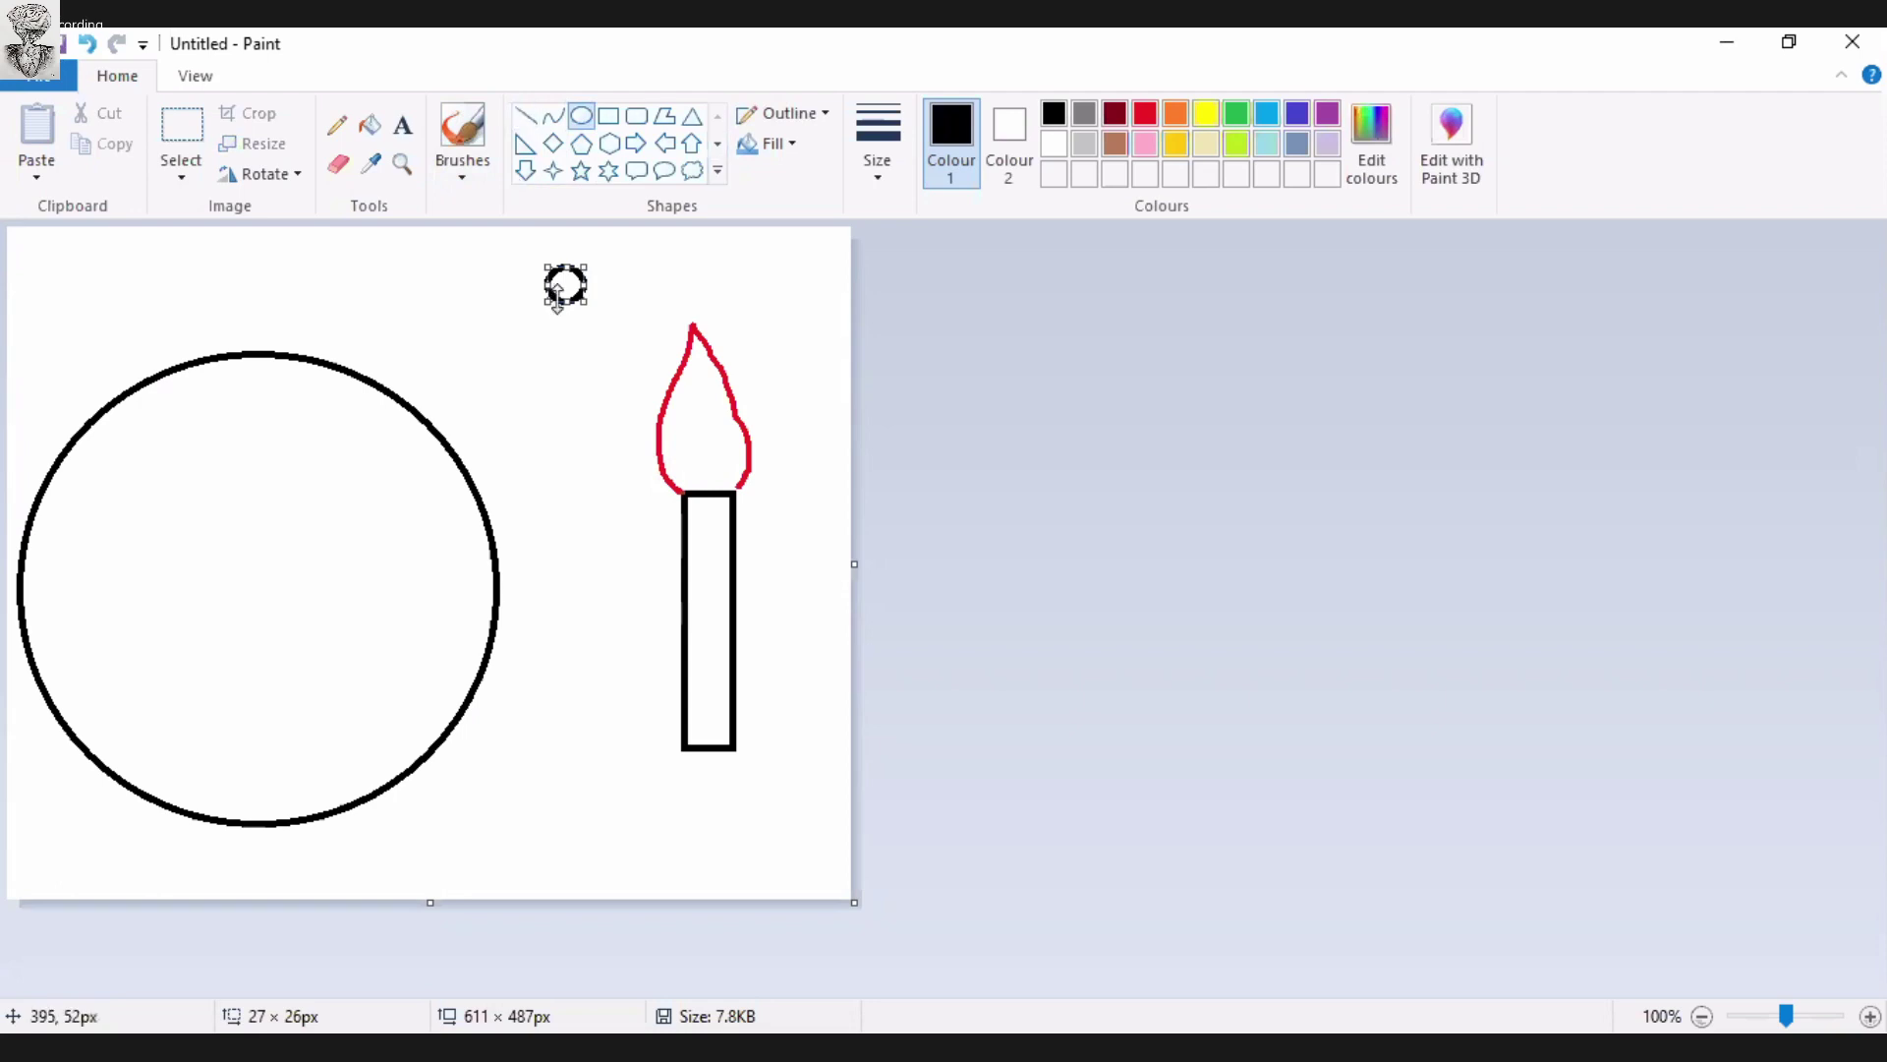
{"action": "left_click", "coordinate": [577, 328]}
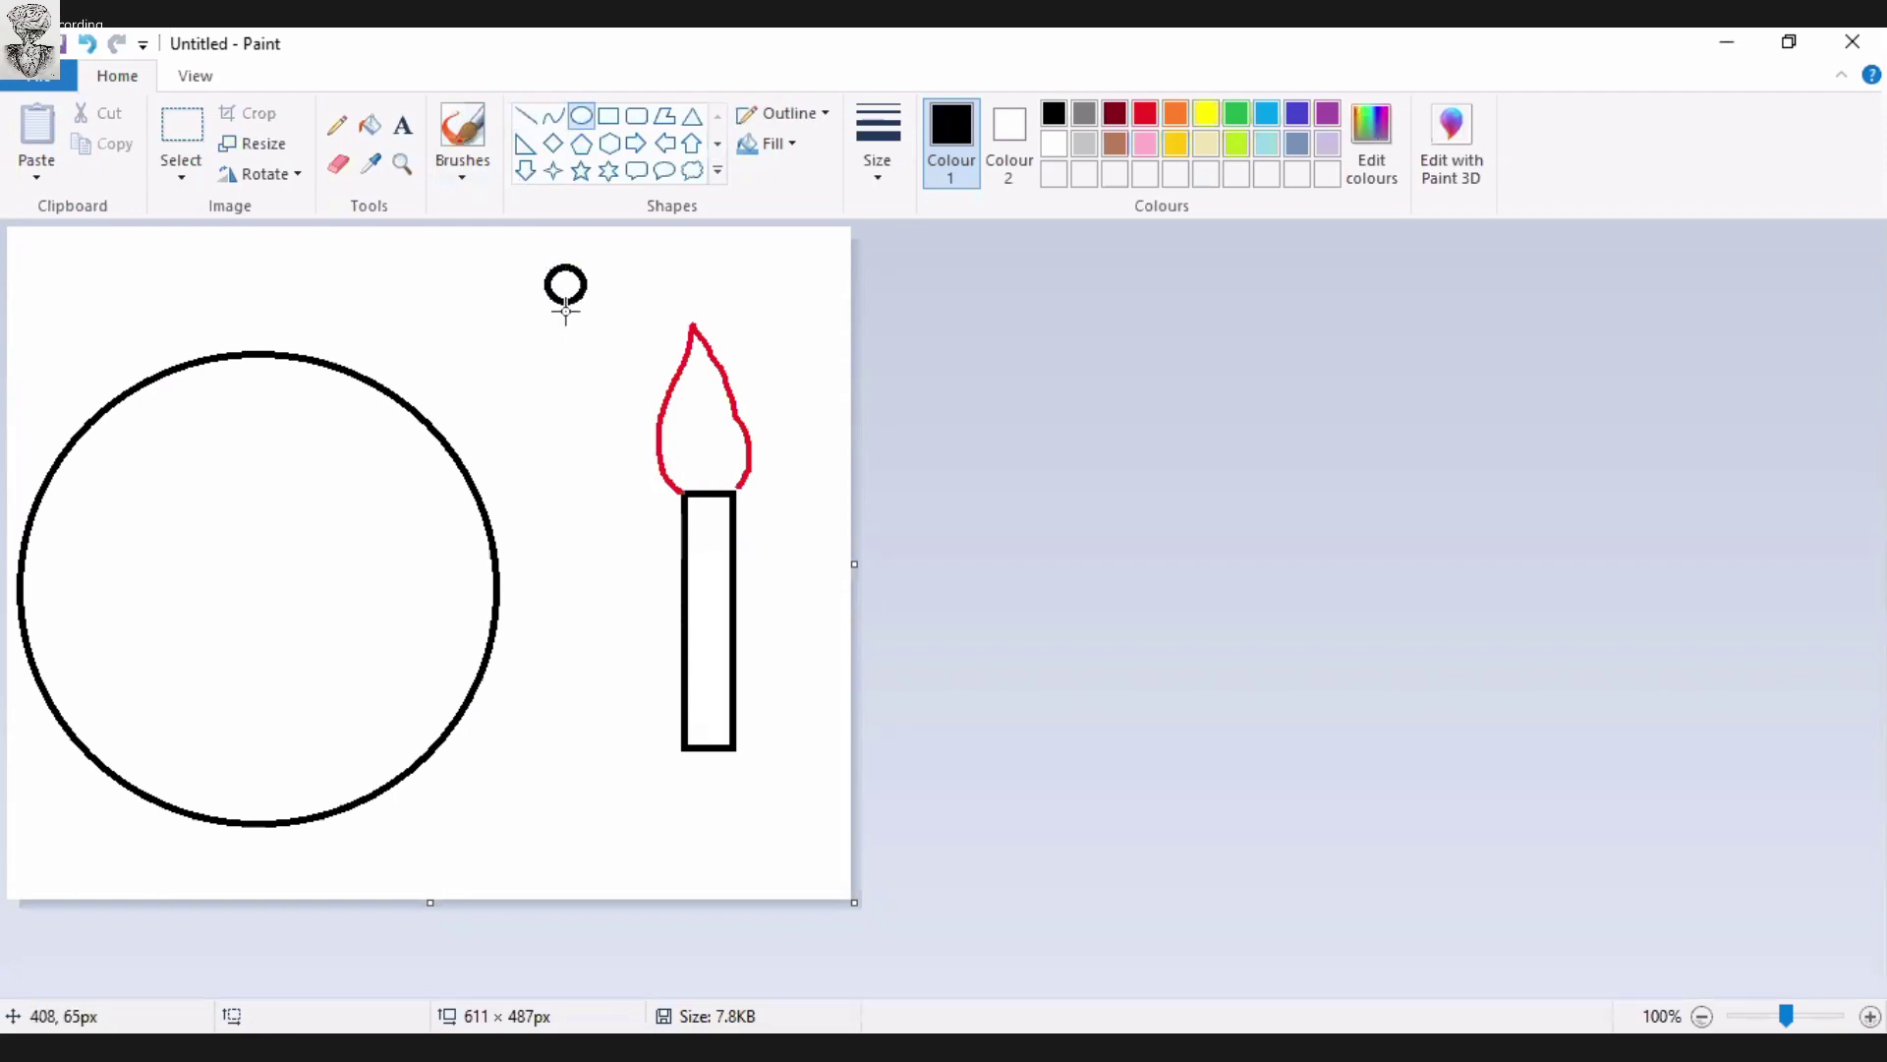
{"action": "left_click_drag", "start_coordinate": [566, 303], "coordinate": [568, 430]}
{"action": "left_click", "coordinate": [897, 567]}
Draw two tiny black ovals, about 7 × 6 px and 5 × 12 px, between the large circle and the candle's base.
{"action": "mouse_move", "coordinate": [605, 727]}
{"action": "left_mouse_down"}
{"action": "mouse_move", "coordinate": [504, 786]}
{"action": "mouse_move", "coordinate": [593, 735]}
{"action": "left_mouse_up"}
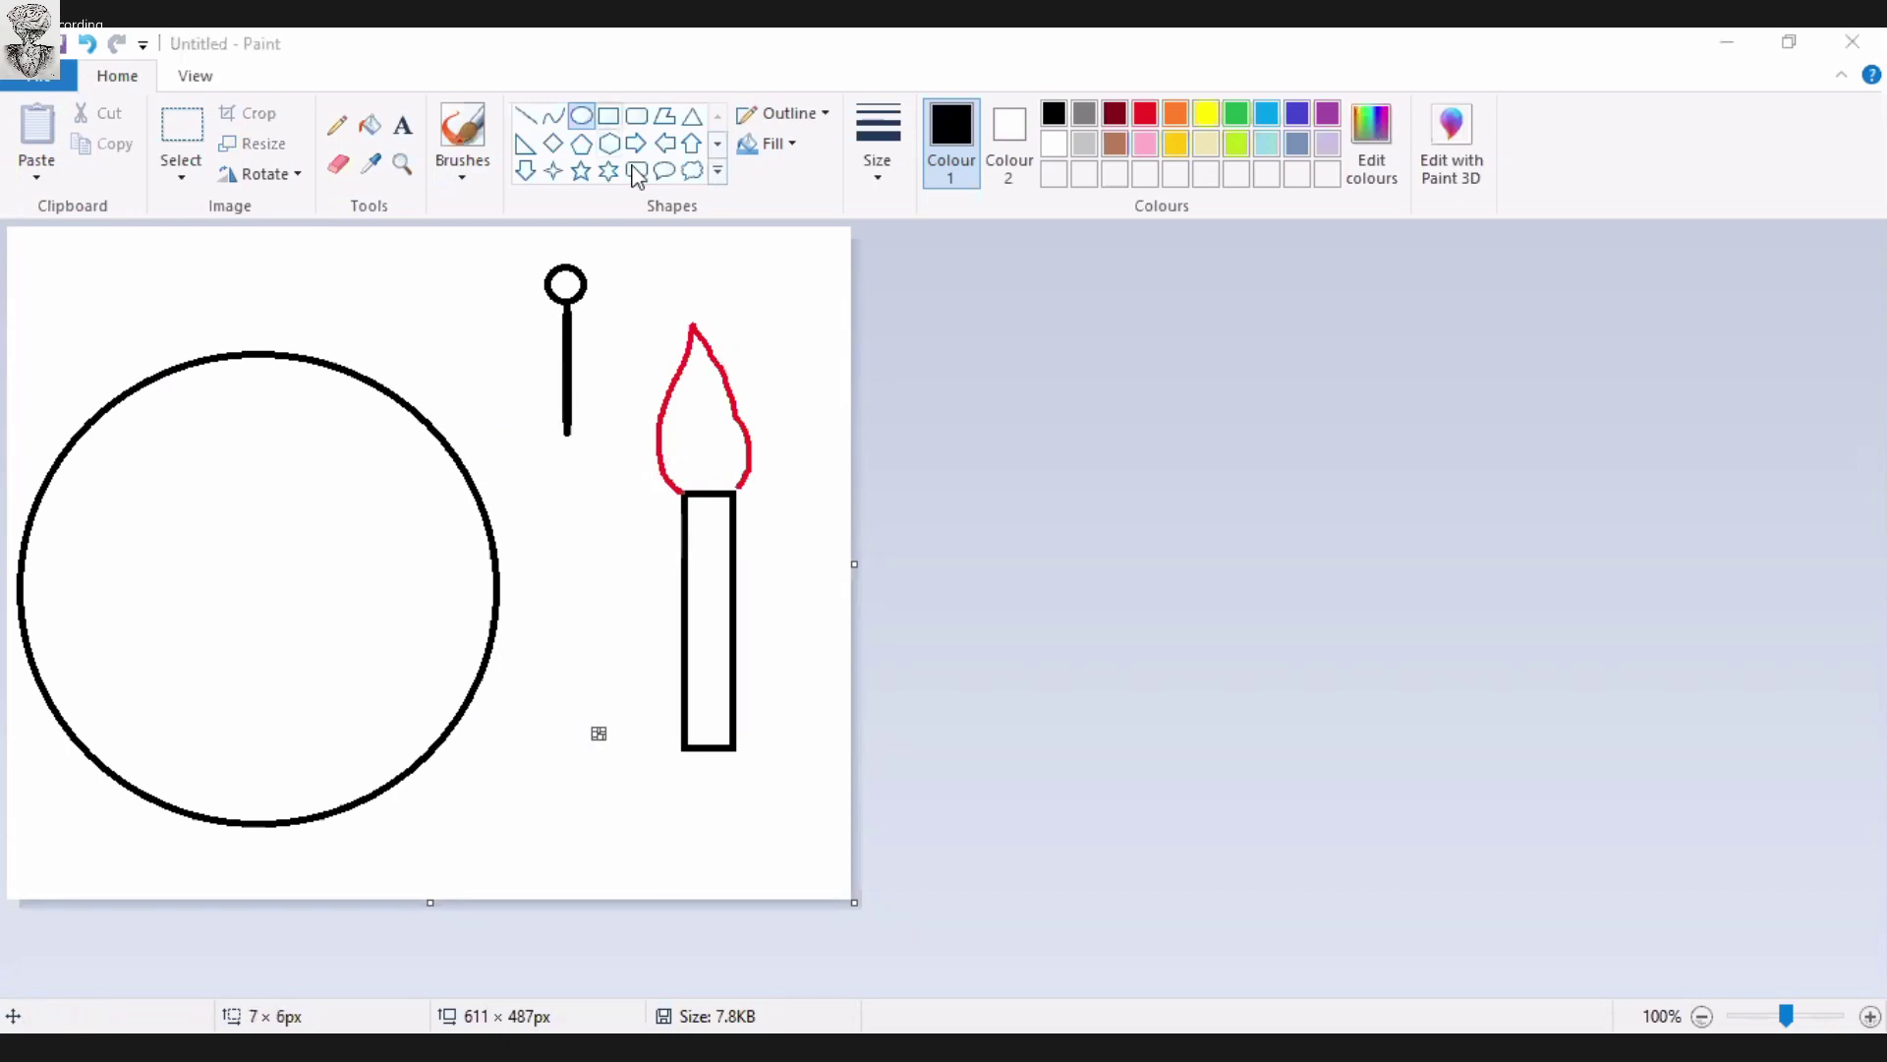
{"action": "left_click", "coordinate": [499, 811]}
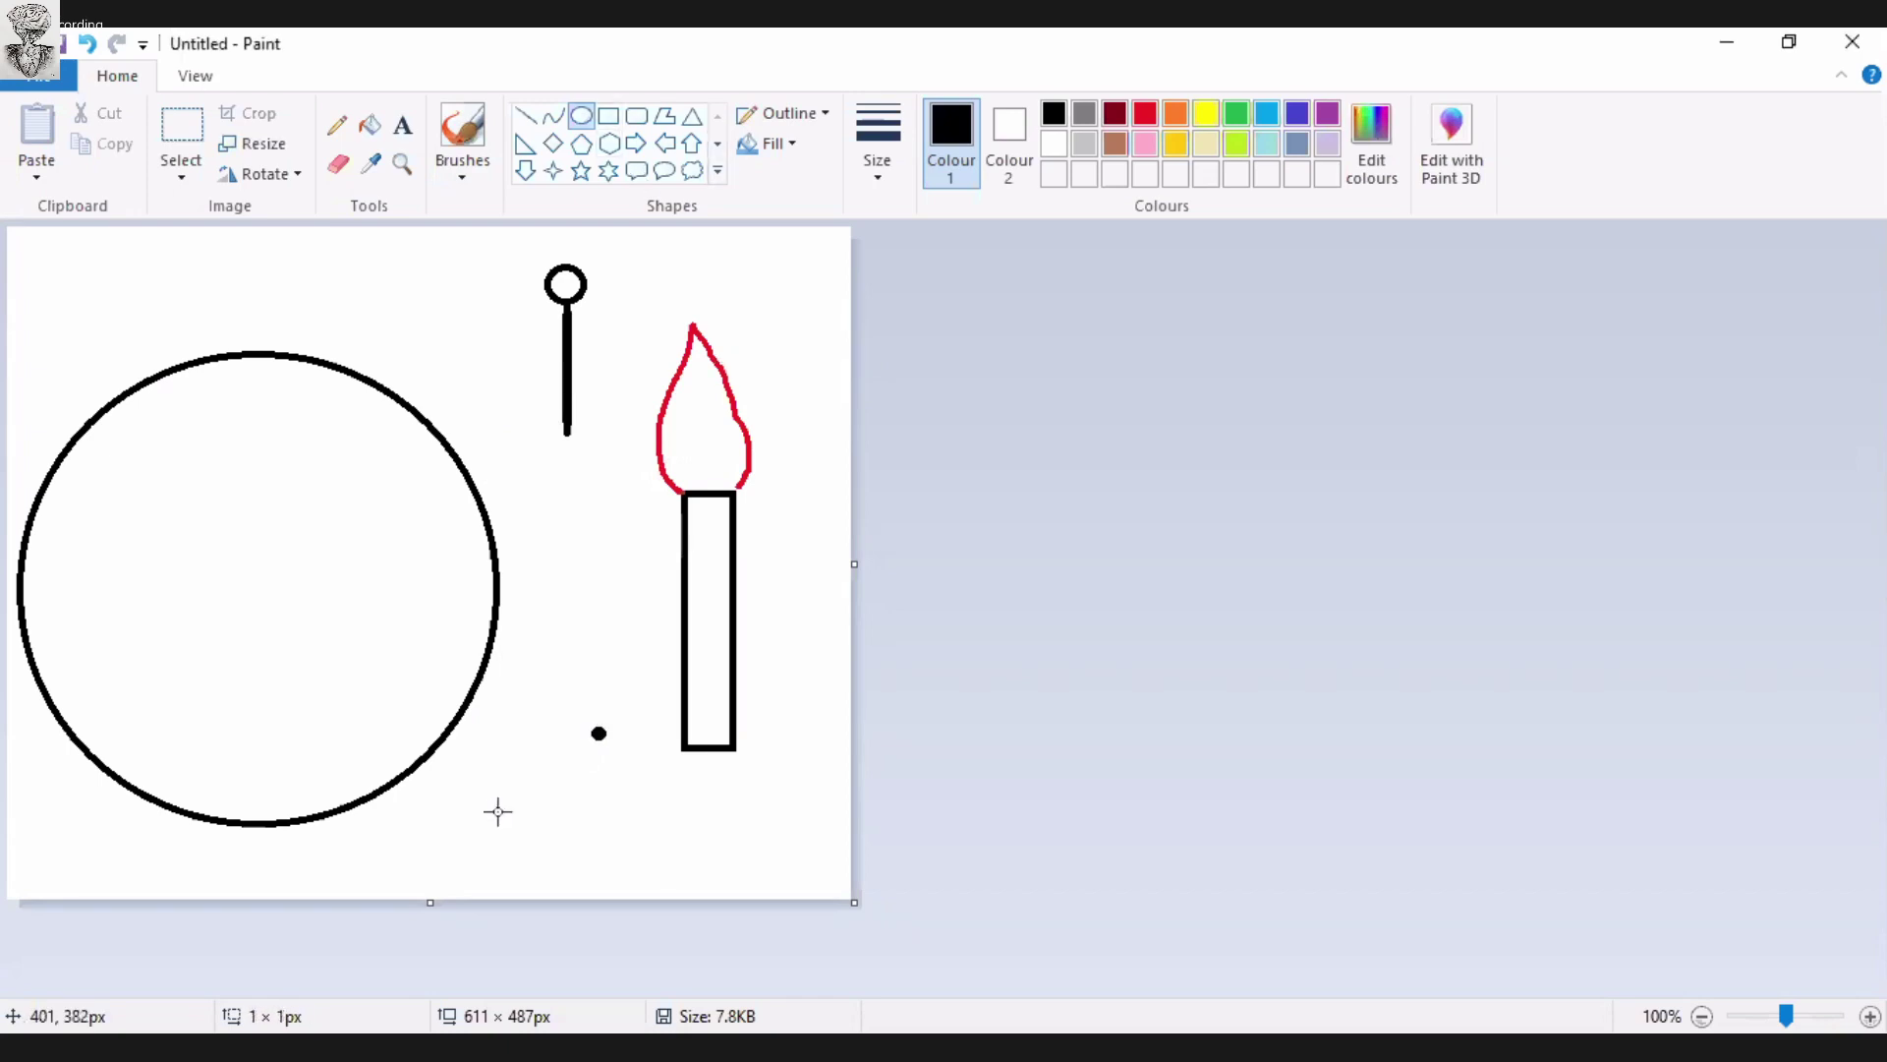
{"action": "mouse_move", "coordinate": [561, 754]}
{"action": "left_mouse_down"}
{"action": "mouse_move", "coordinate": [481, 863]}
{"action": "mouse_move", "coordinate": [557, 738]}
{"action": "left_mouse_up"}
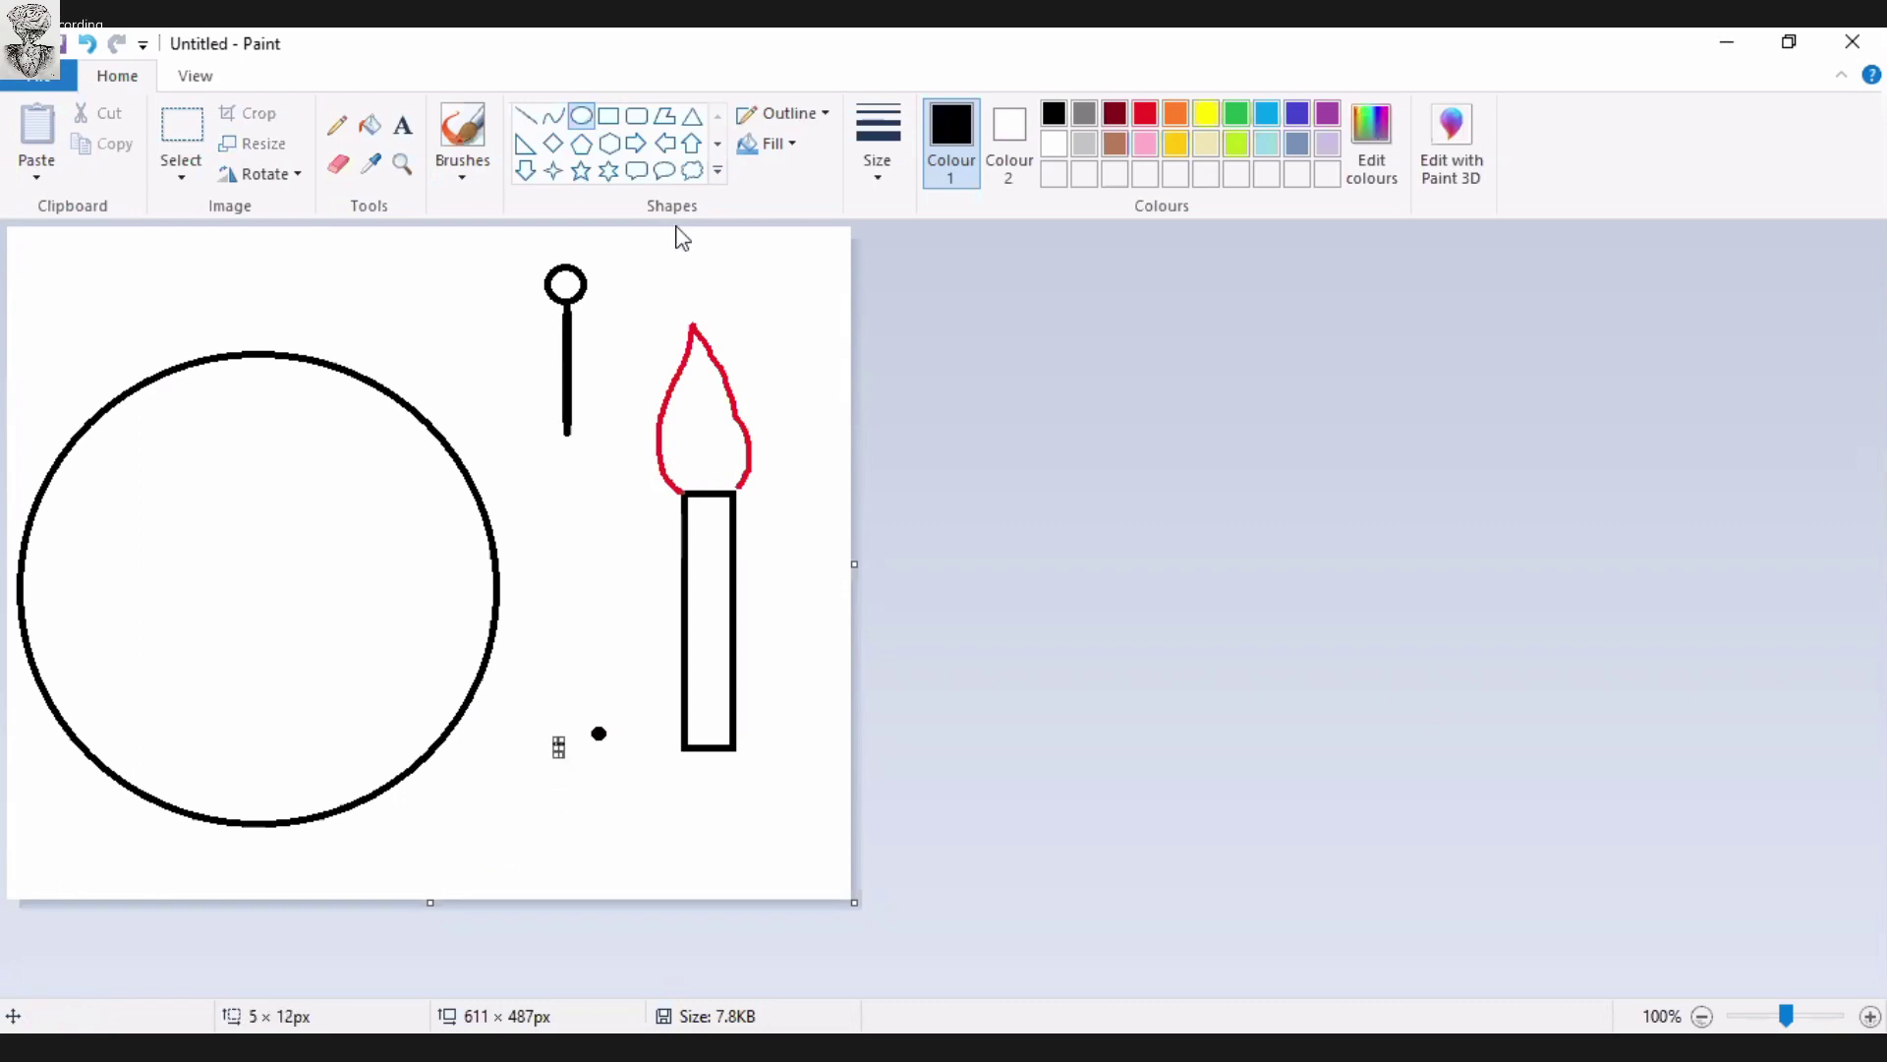
Draw a black-outlined rectangle about 49 × 61 px below the two small ovals.
{"action": "left_click", "coordinate": [608, 115]}
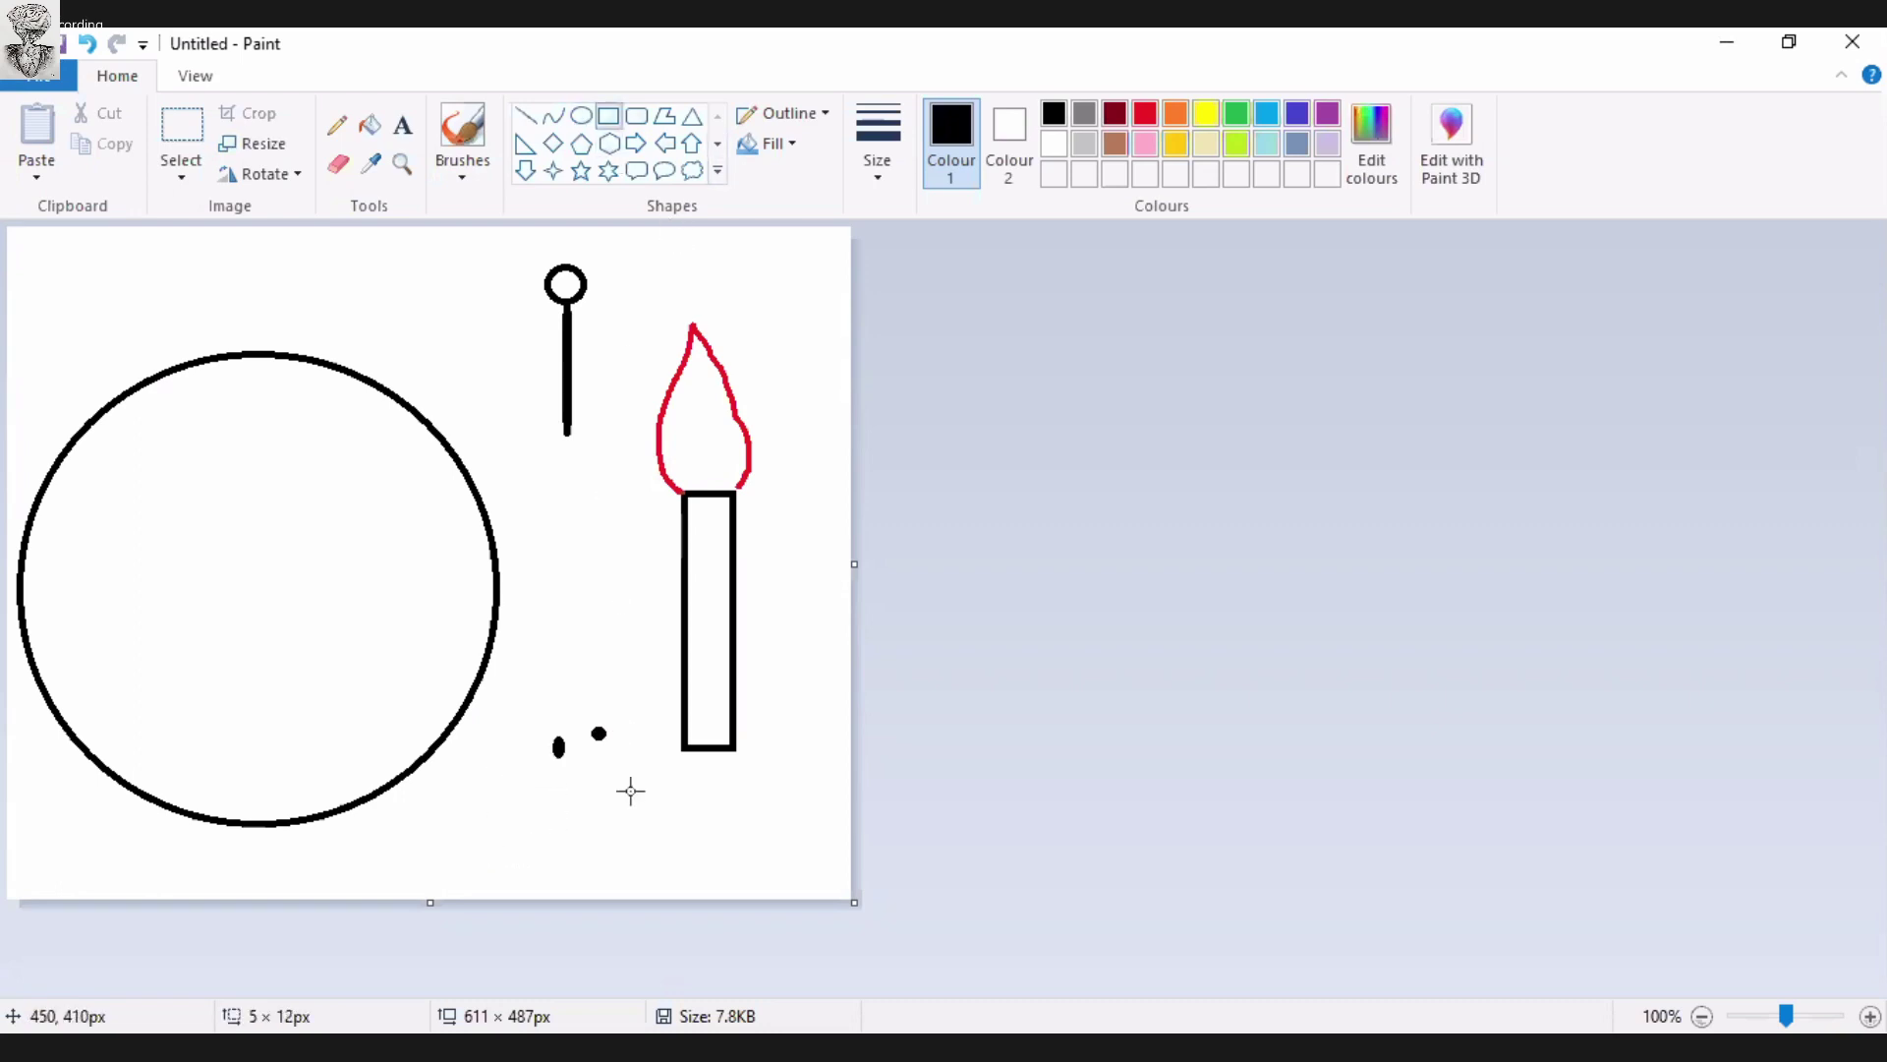
{"action": "left_click_drag", "start_coordinate": [631, 792], "coordinate": [564, 824]}
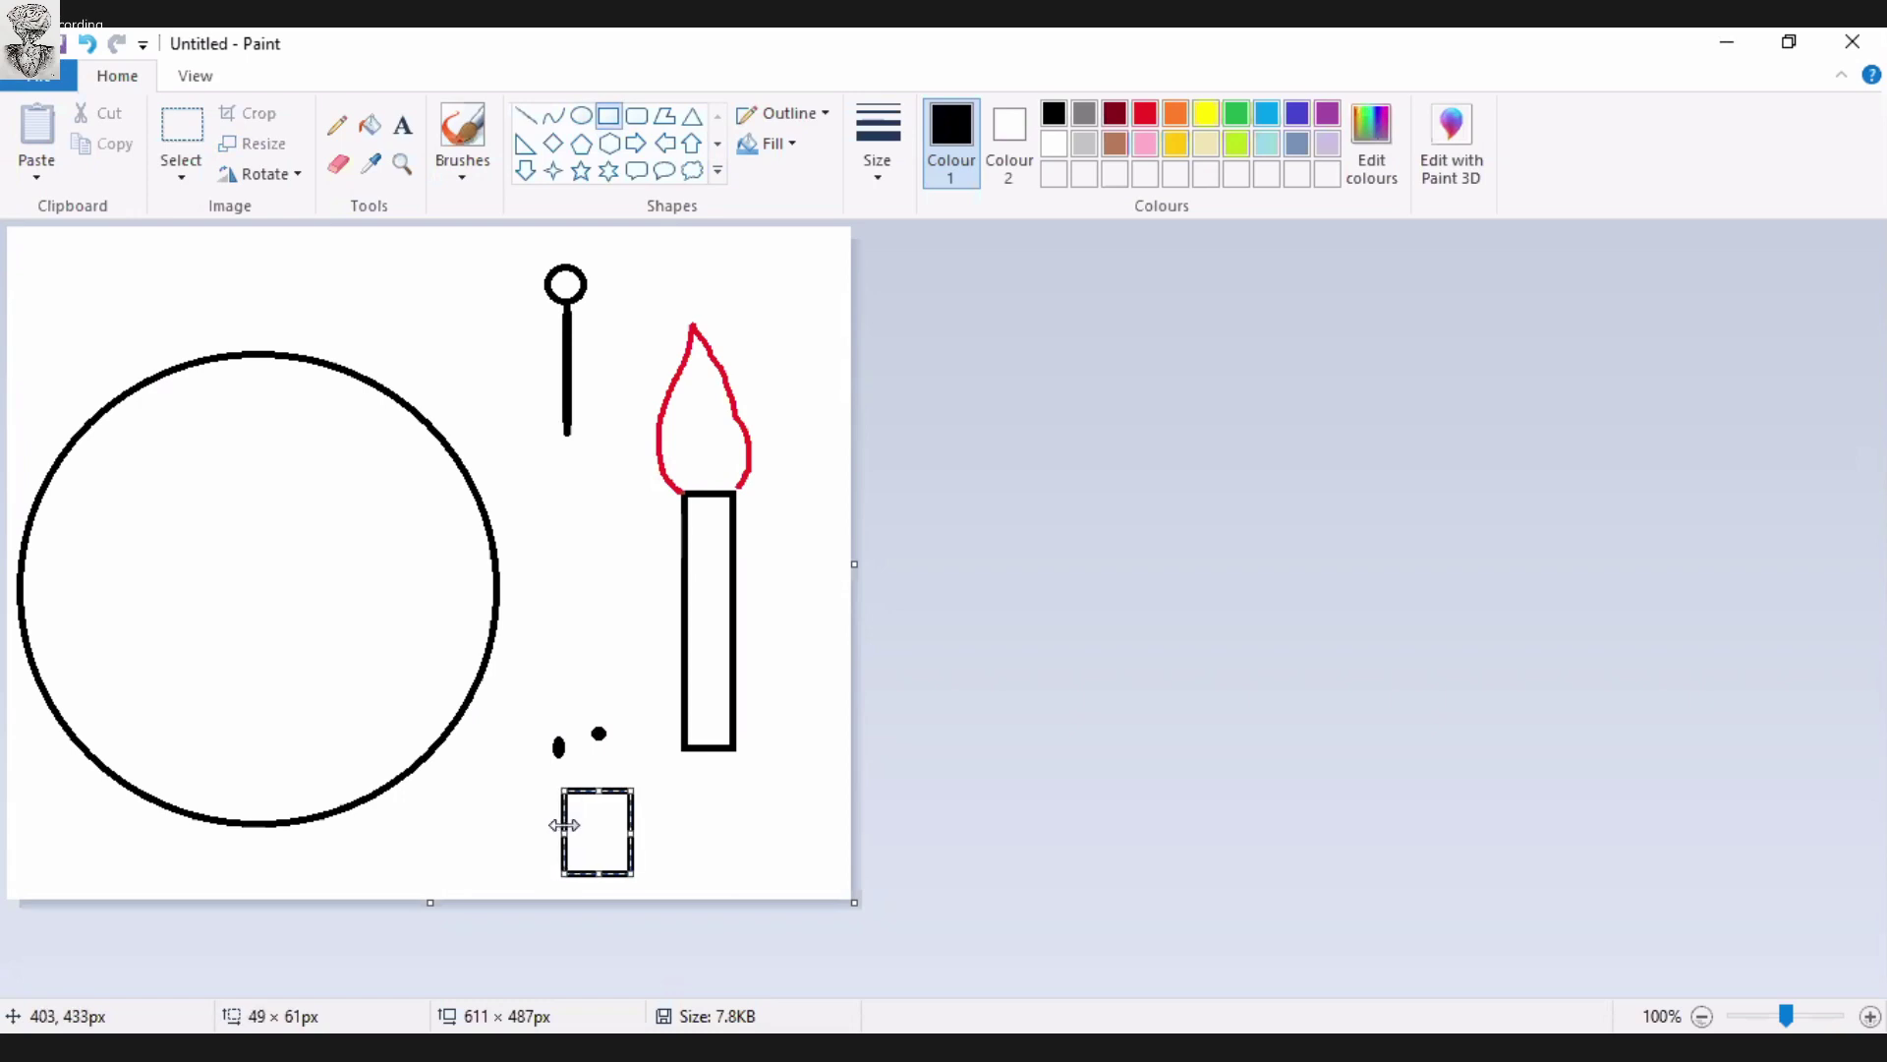
{"action": "left_click", "coordinate": [934, 898]}
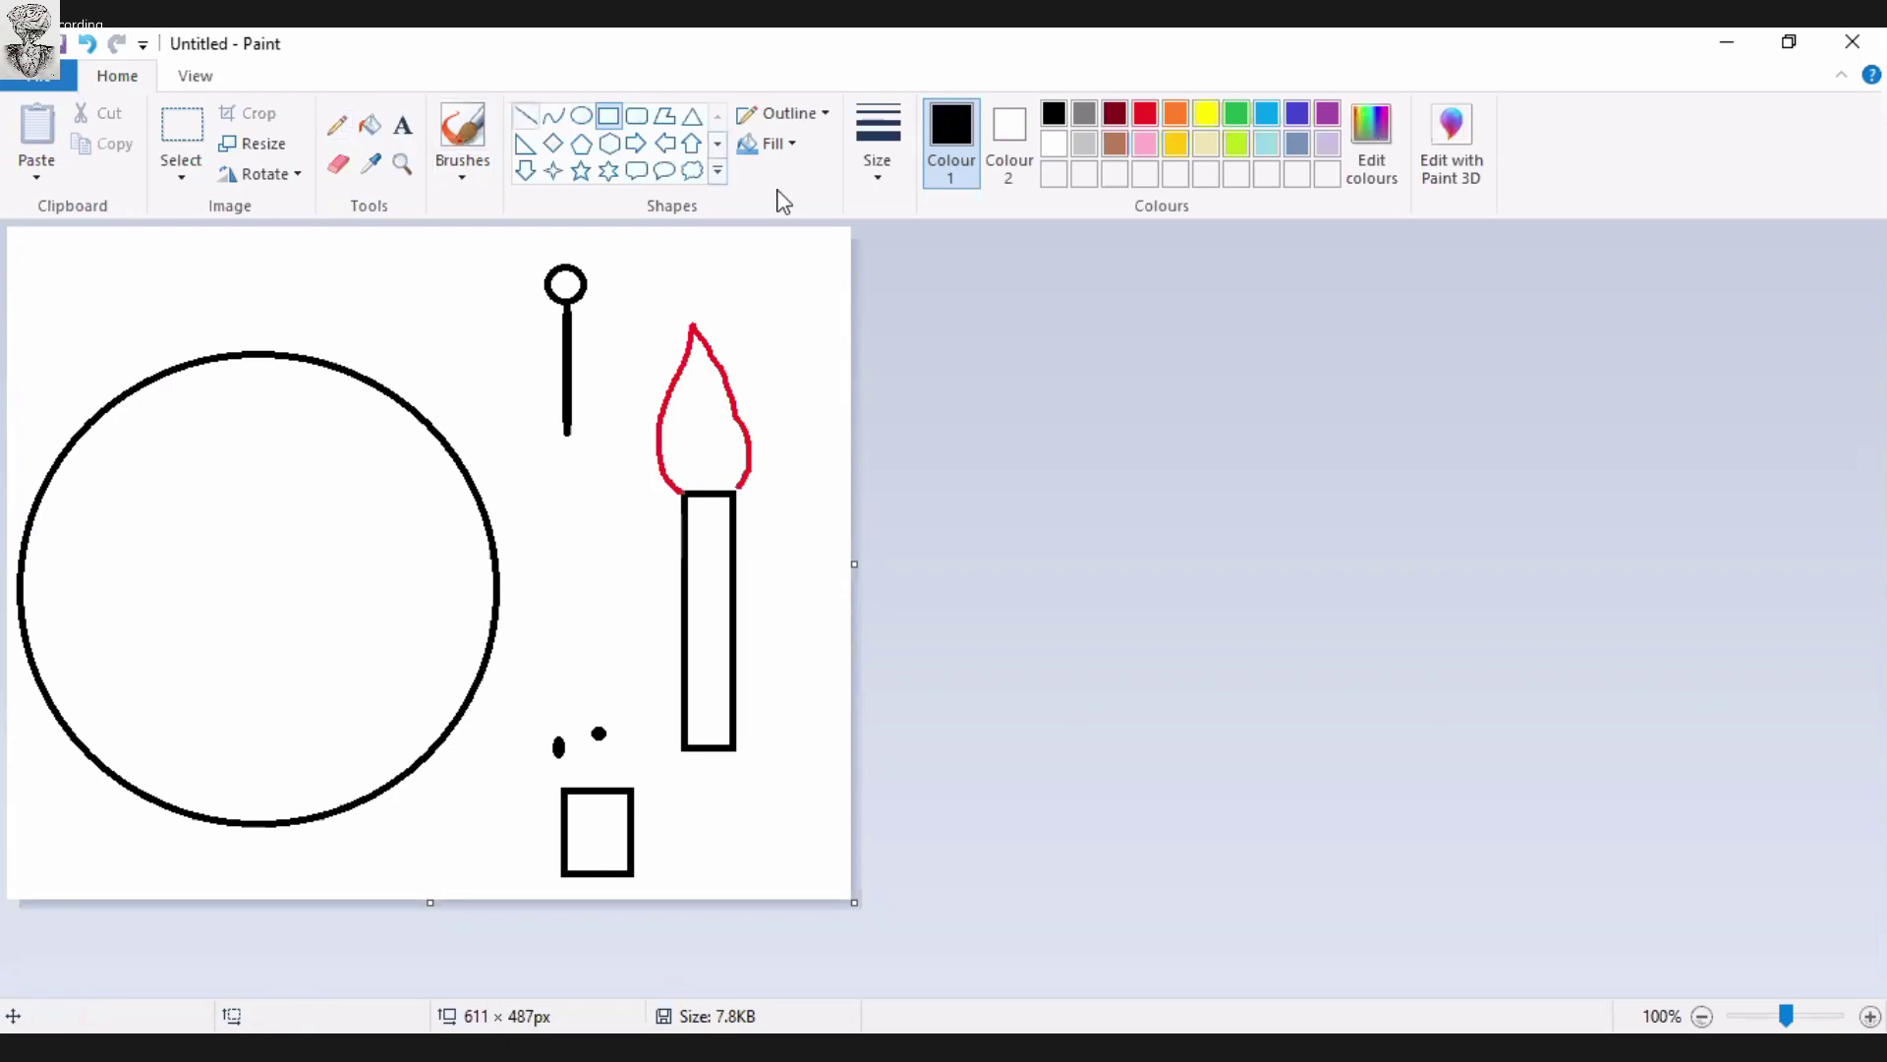
Divide the large circle with three thin lines: a horizontal one near its top, a vertical one near its right side, and a slanted one near its bottom.
{"action": "left_click", "coordinate": [526, 115]}
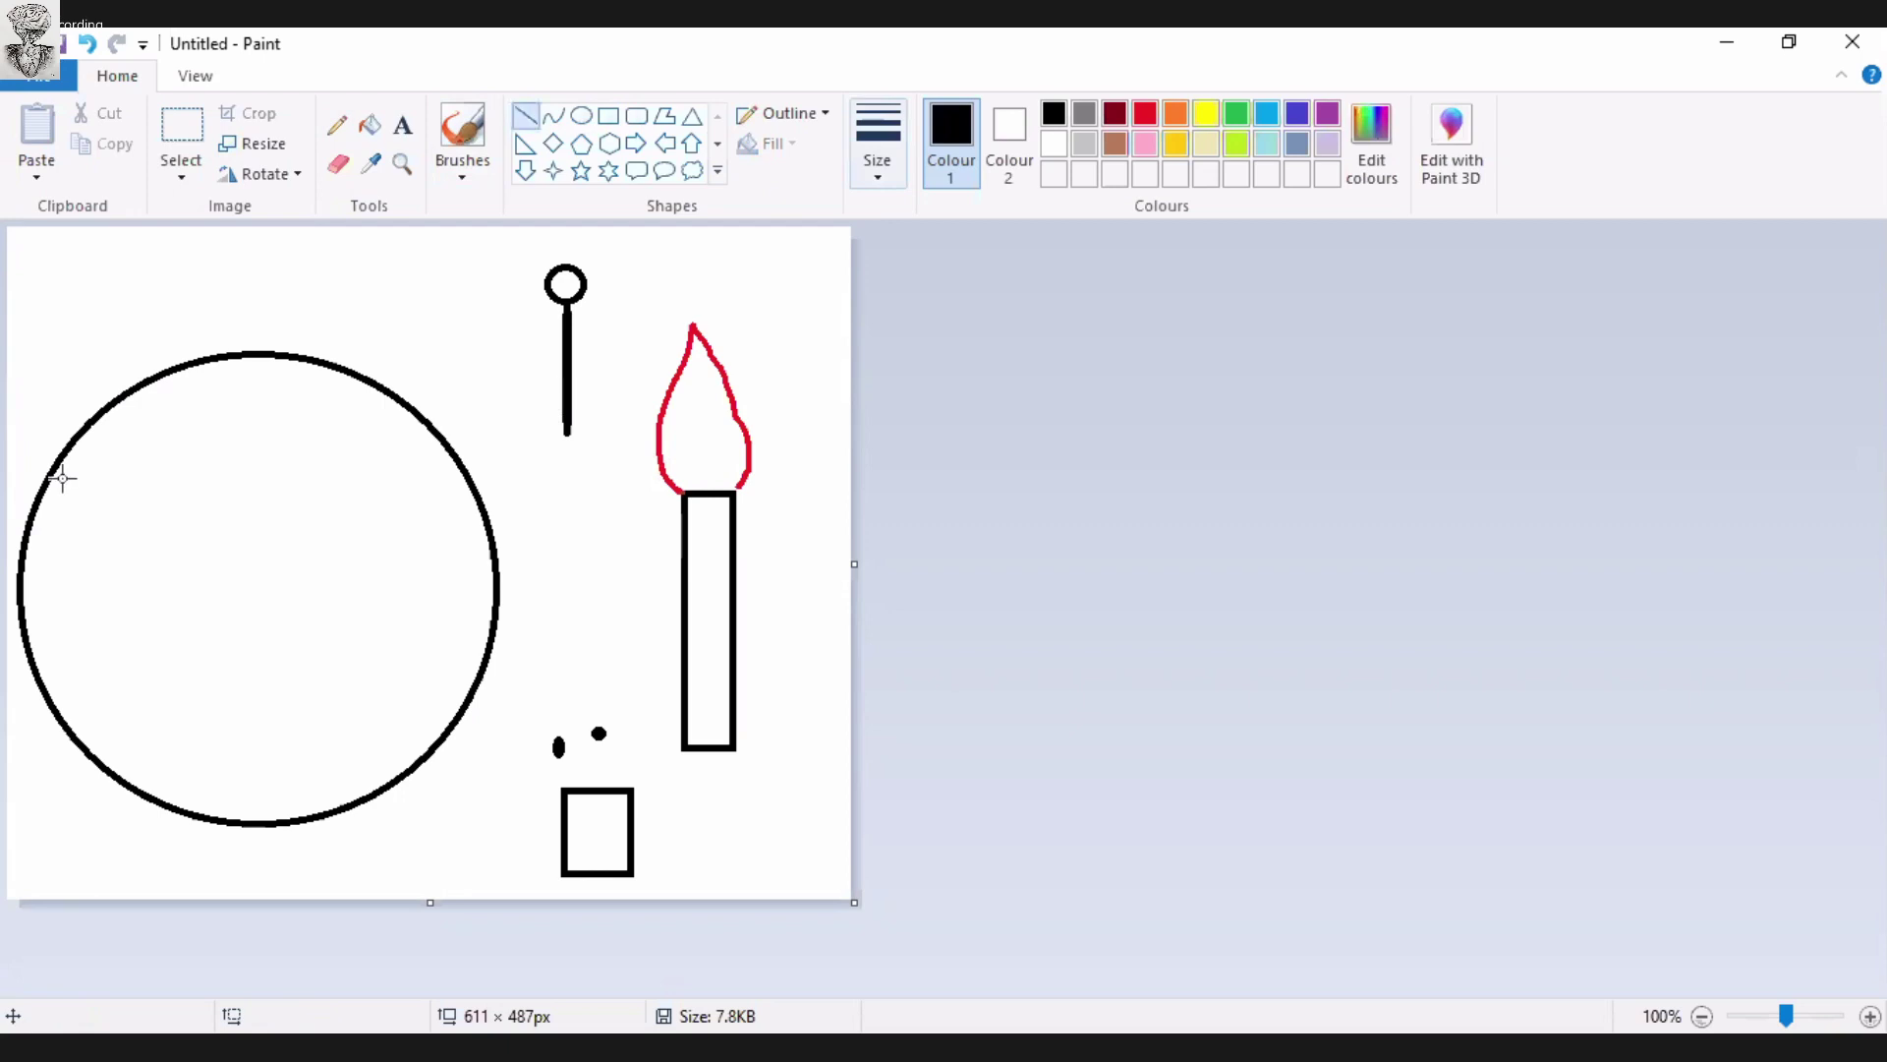
{"action": "left_click_drag", "start_coordinate": [63, 478], "coordinate": [458, 475]}
{"action": "left_click_drag", "start_coordinate": [380, 393], "coordinate": [367, 563]}
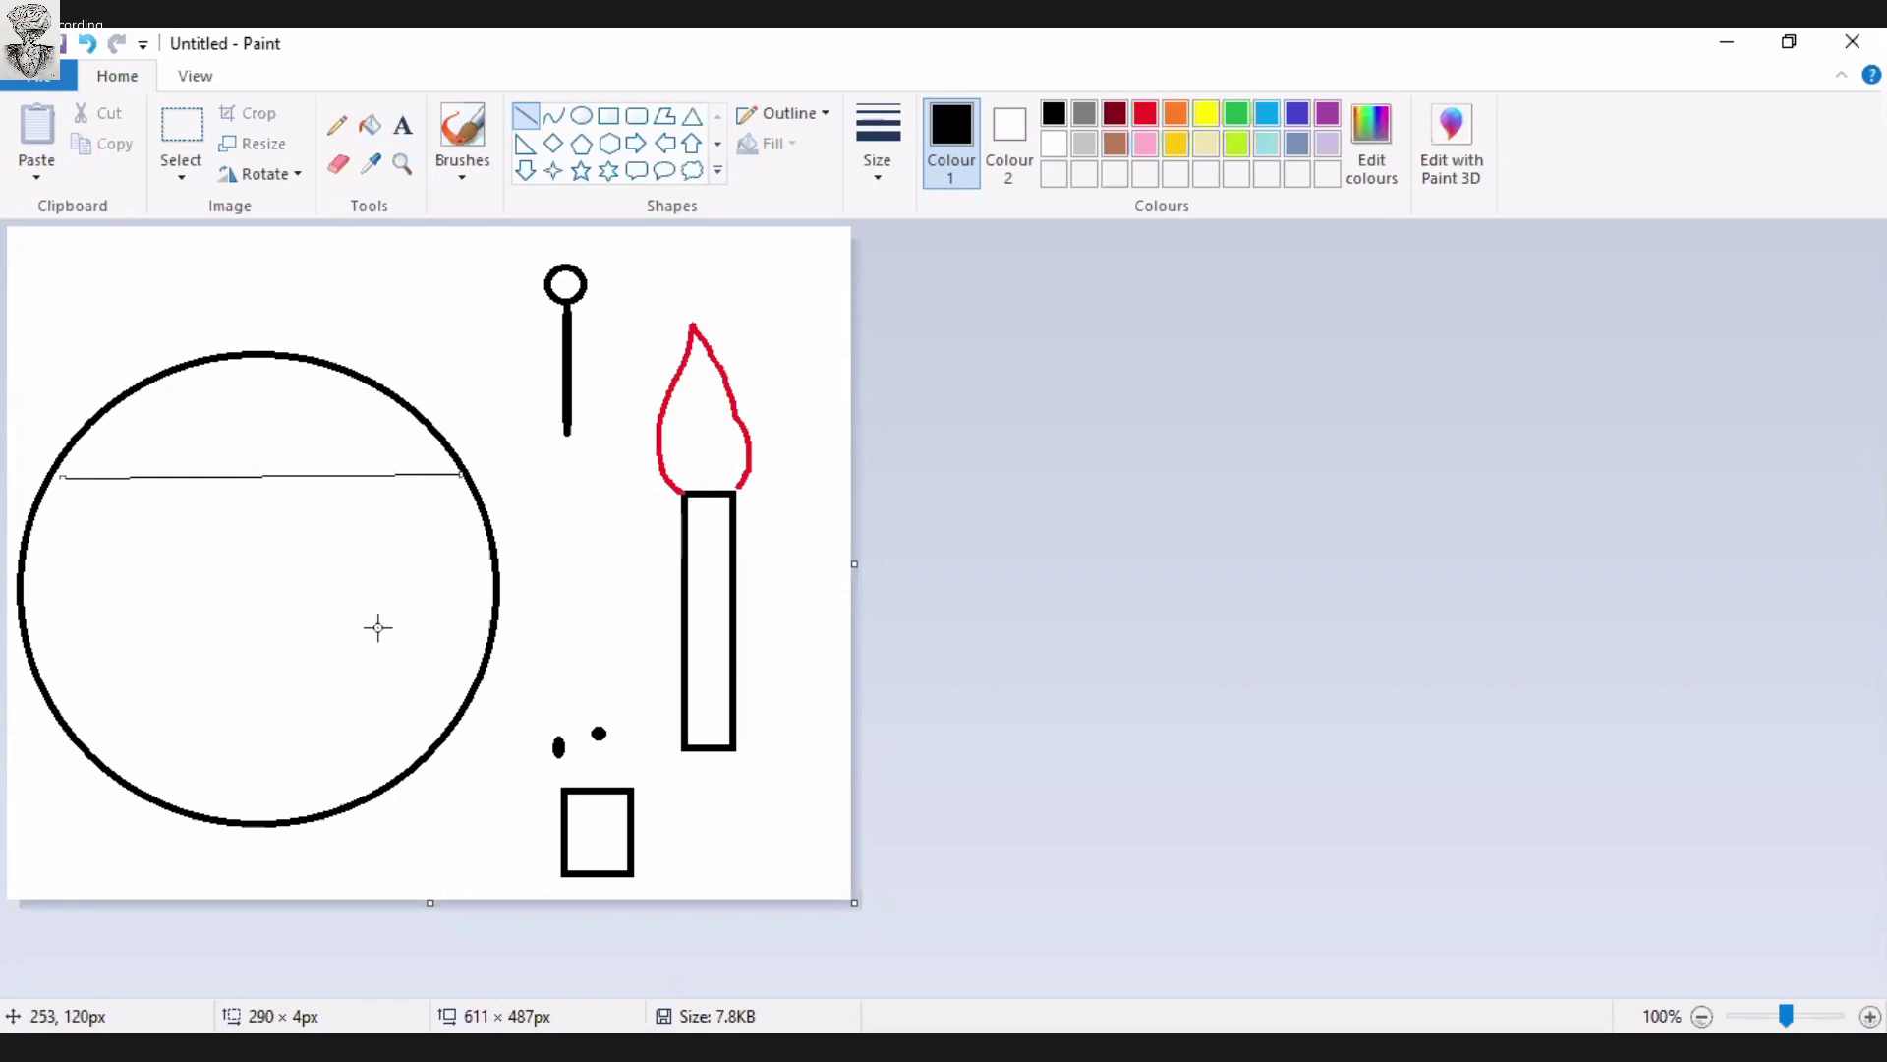
{"action": "left_click_drag", "start_coordinate": [389, 709], "coordinate": [391, 782]}
{"action": "mouse_move", "coordinate": [452, 693]}
{"action": "left_mouse_down"}
{"action": "mouse_move", "coordinate": [144, 767]}
{"action": "mouse_move", "coordinate": [76, 738]}
{"action": "left_mouse_up"}
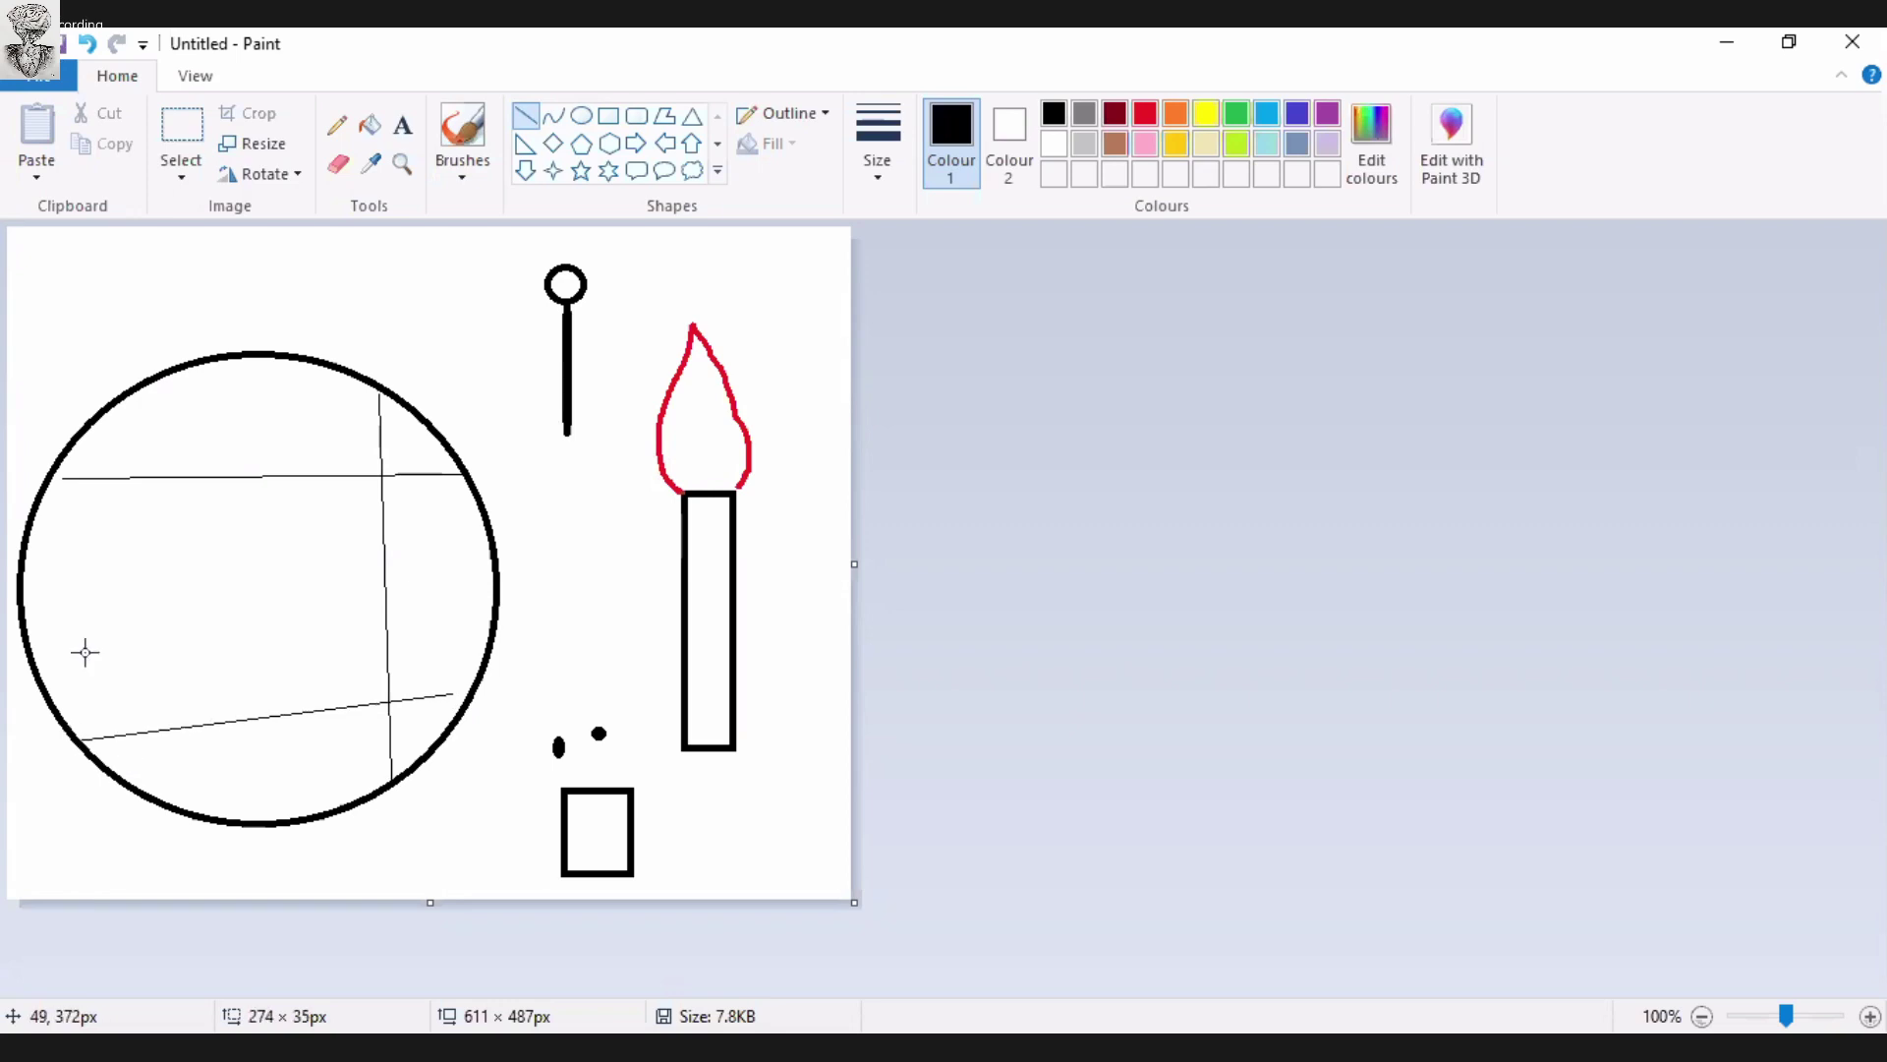
Label the large circle's upper section "1" and its right-hand section "2" with 12-point Calibri text.
{"action": "left_click", "coordinate": [339, 164]}
{"action": "left_click", "coordinate": [402, 125]}
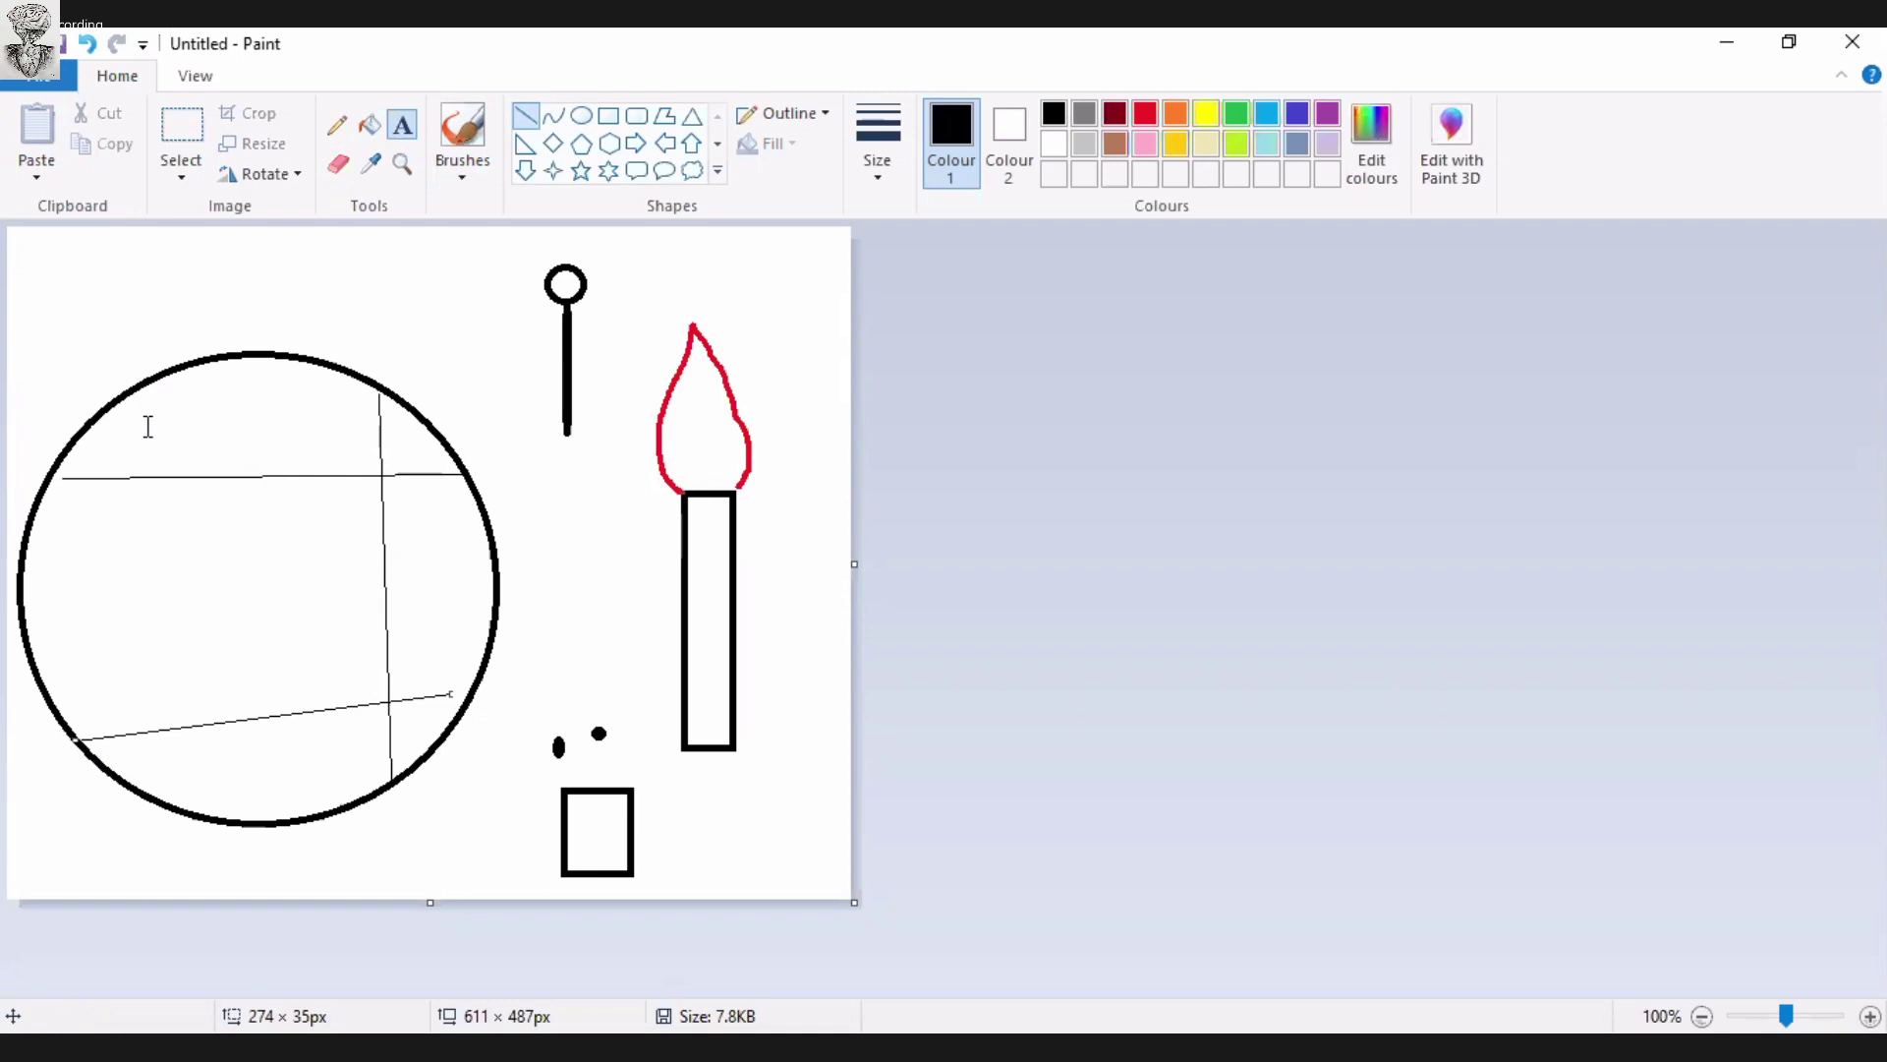
{"action": "left_click", "coordinate": [146, 425]}
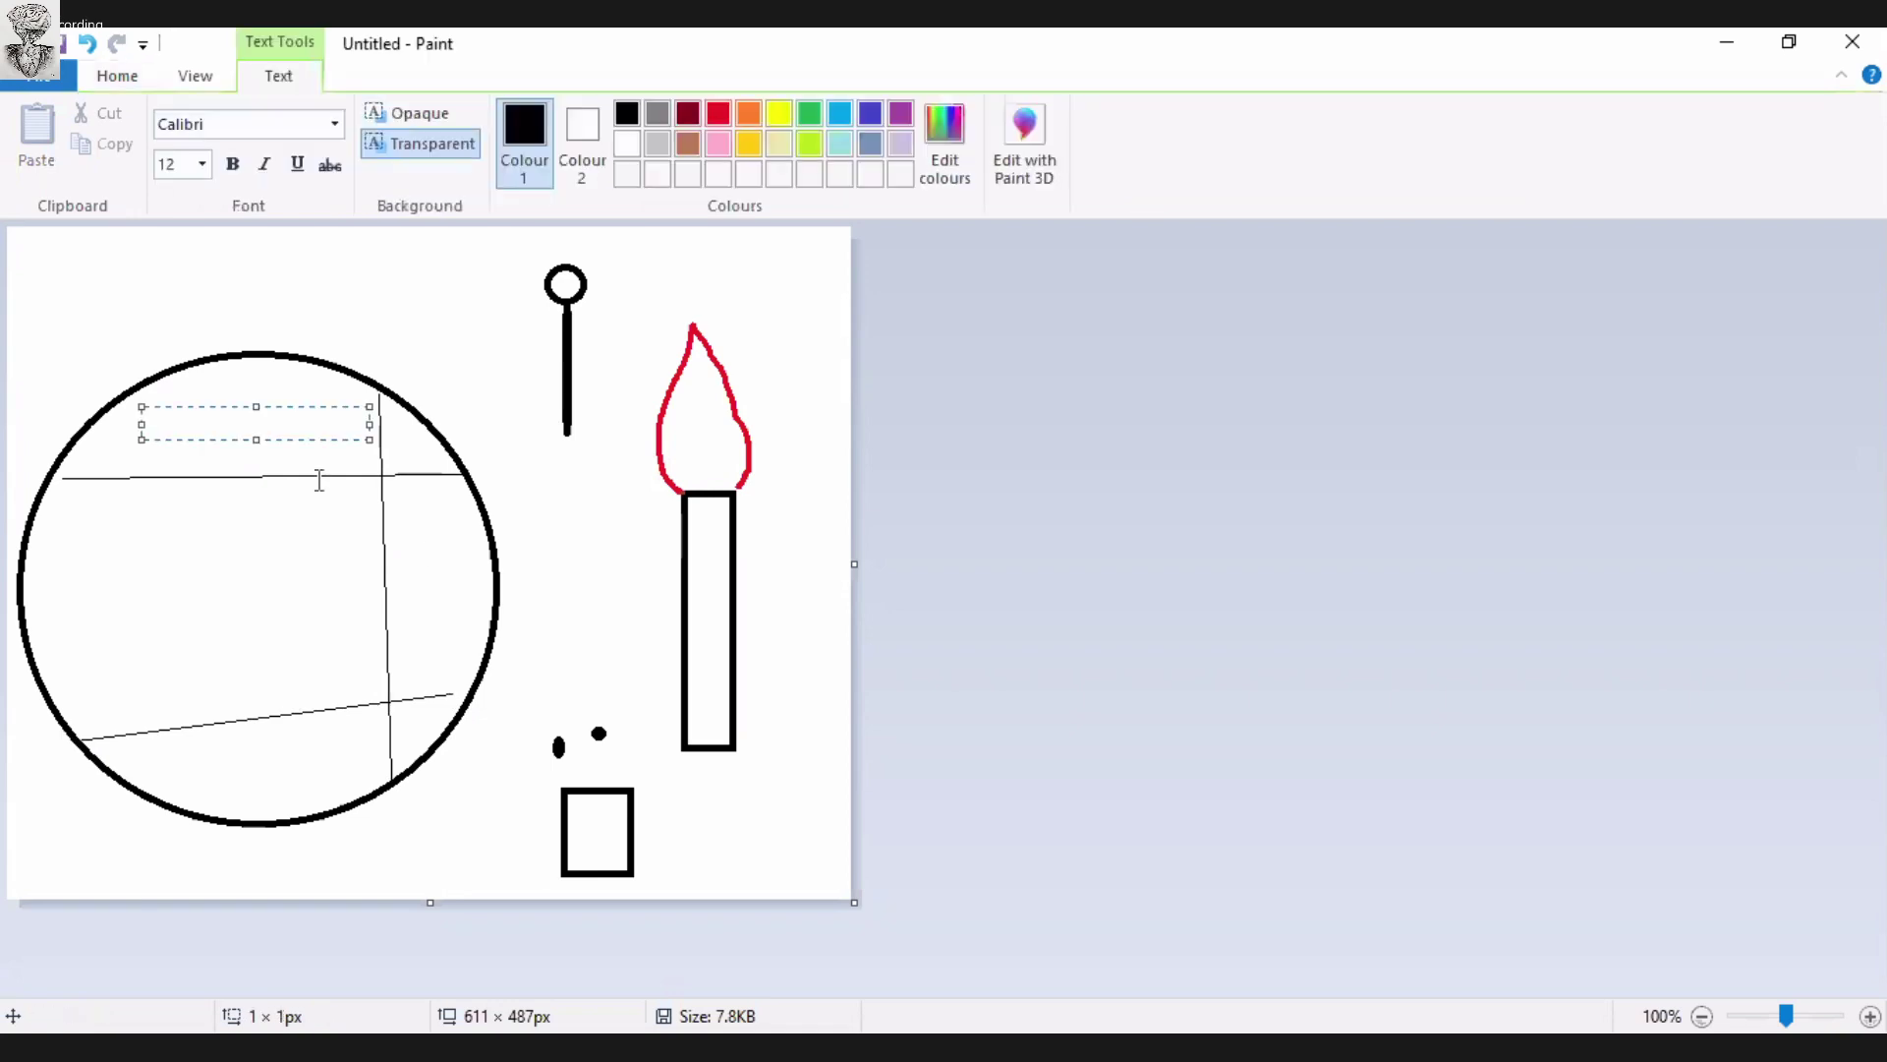
{"action": "type", "text": "1"}
{"action": "left_click", "coordinate": [445, 560]}
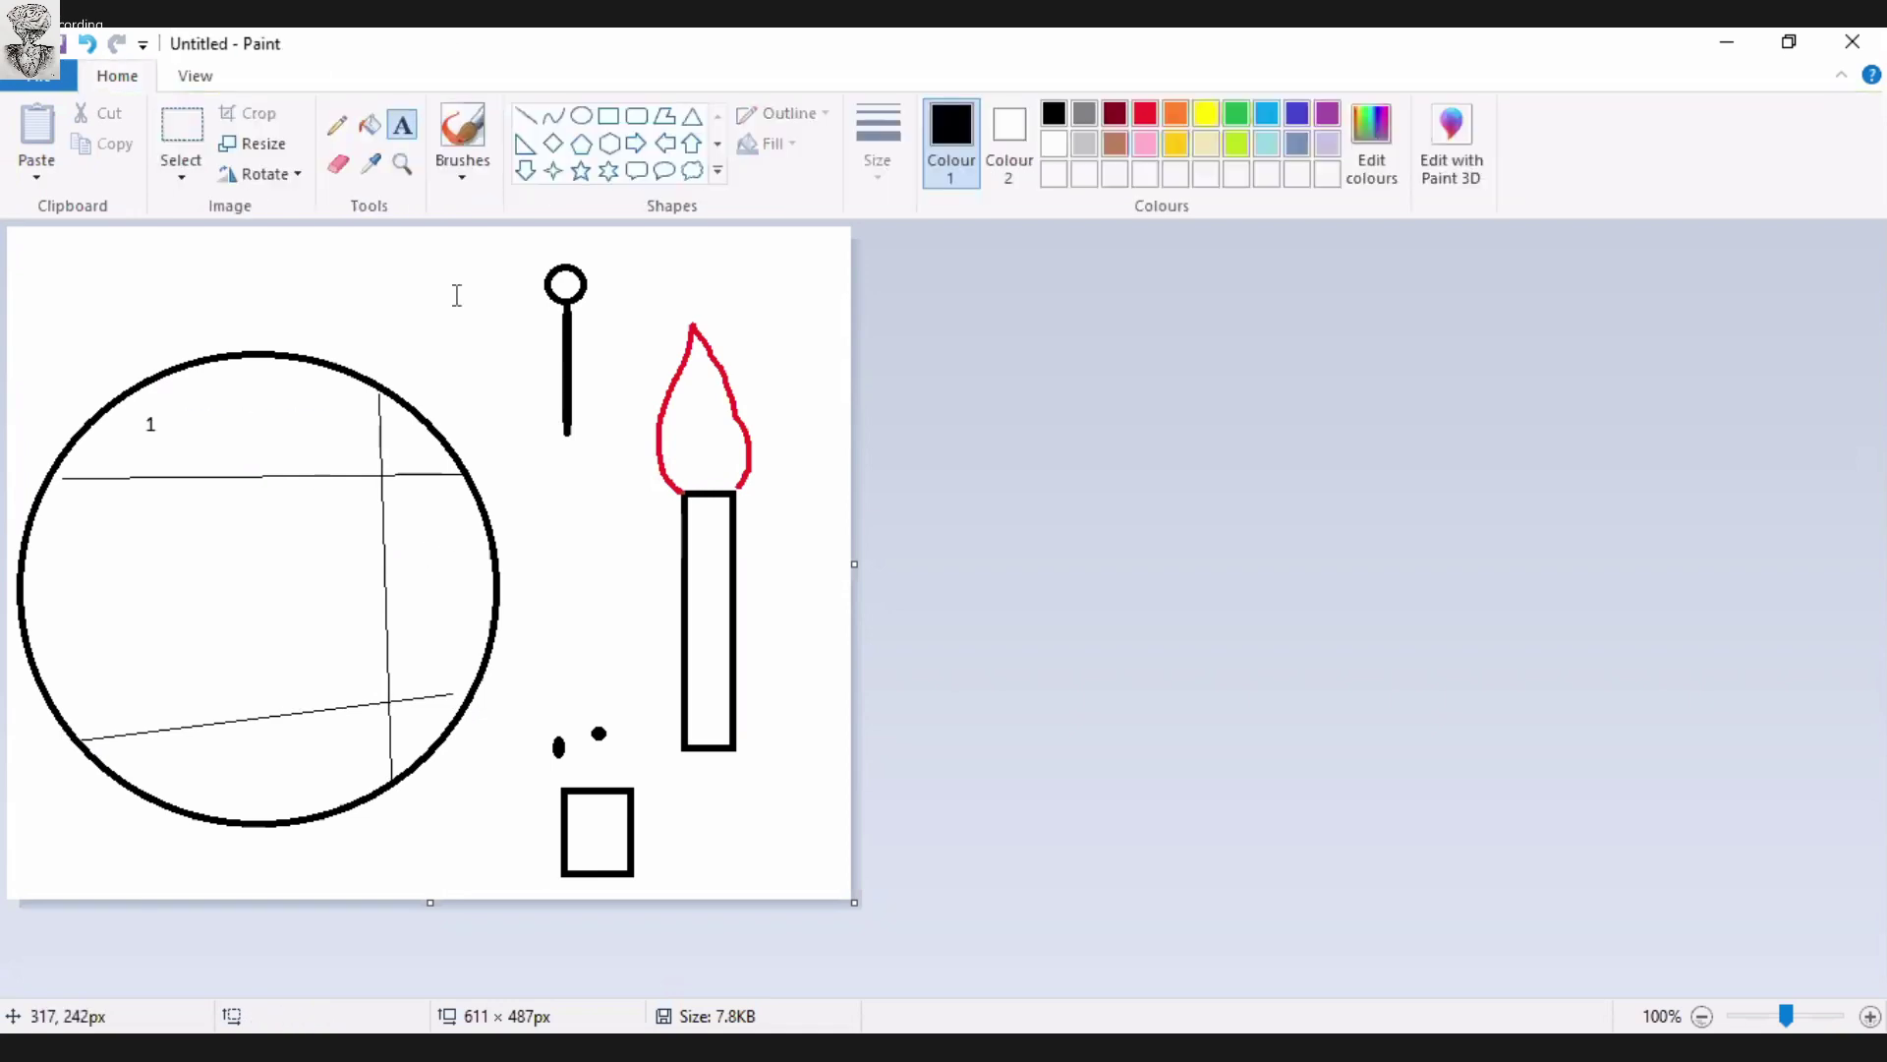
{"action": "left_click", "coordinate": [117, 78]}
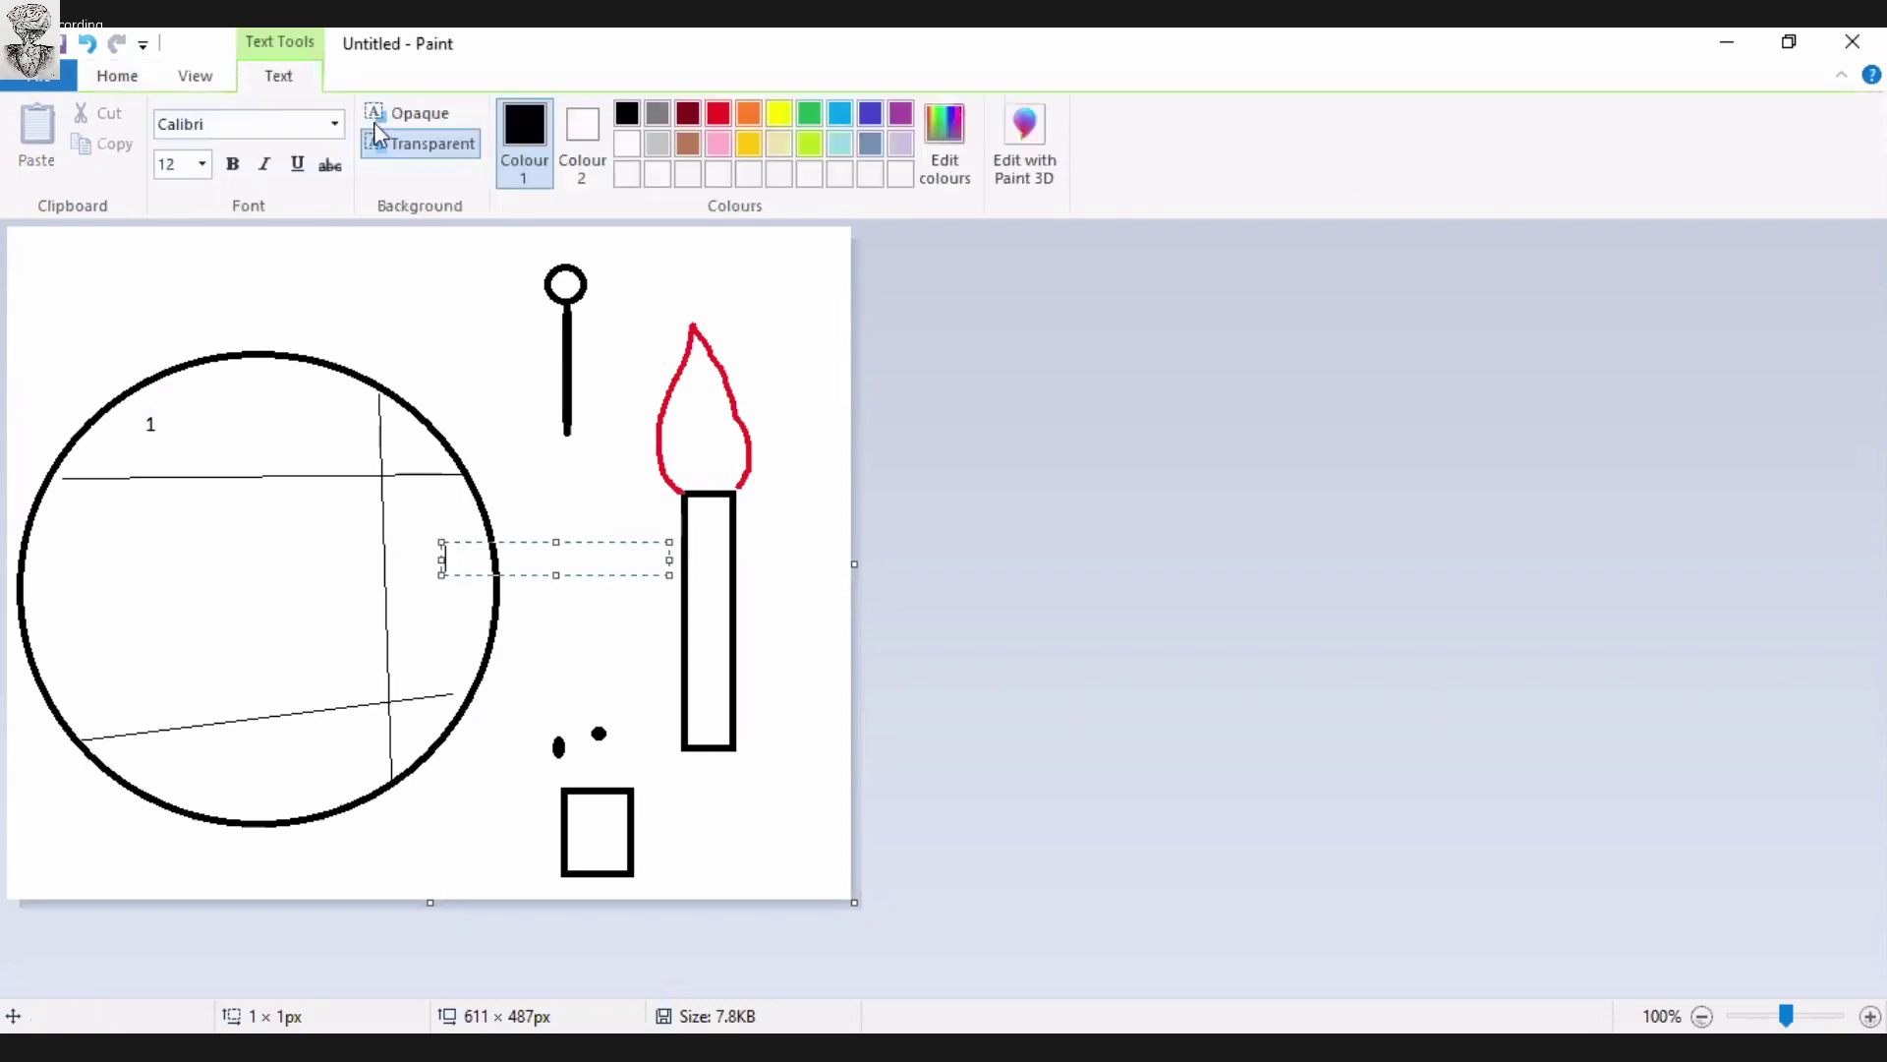
{"action": "left_click", "coordinate": [402, 125]}
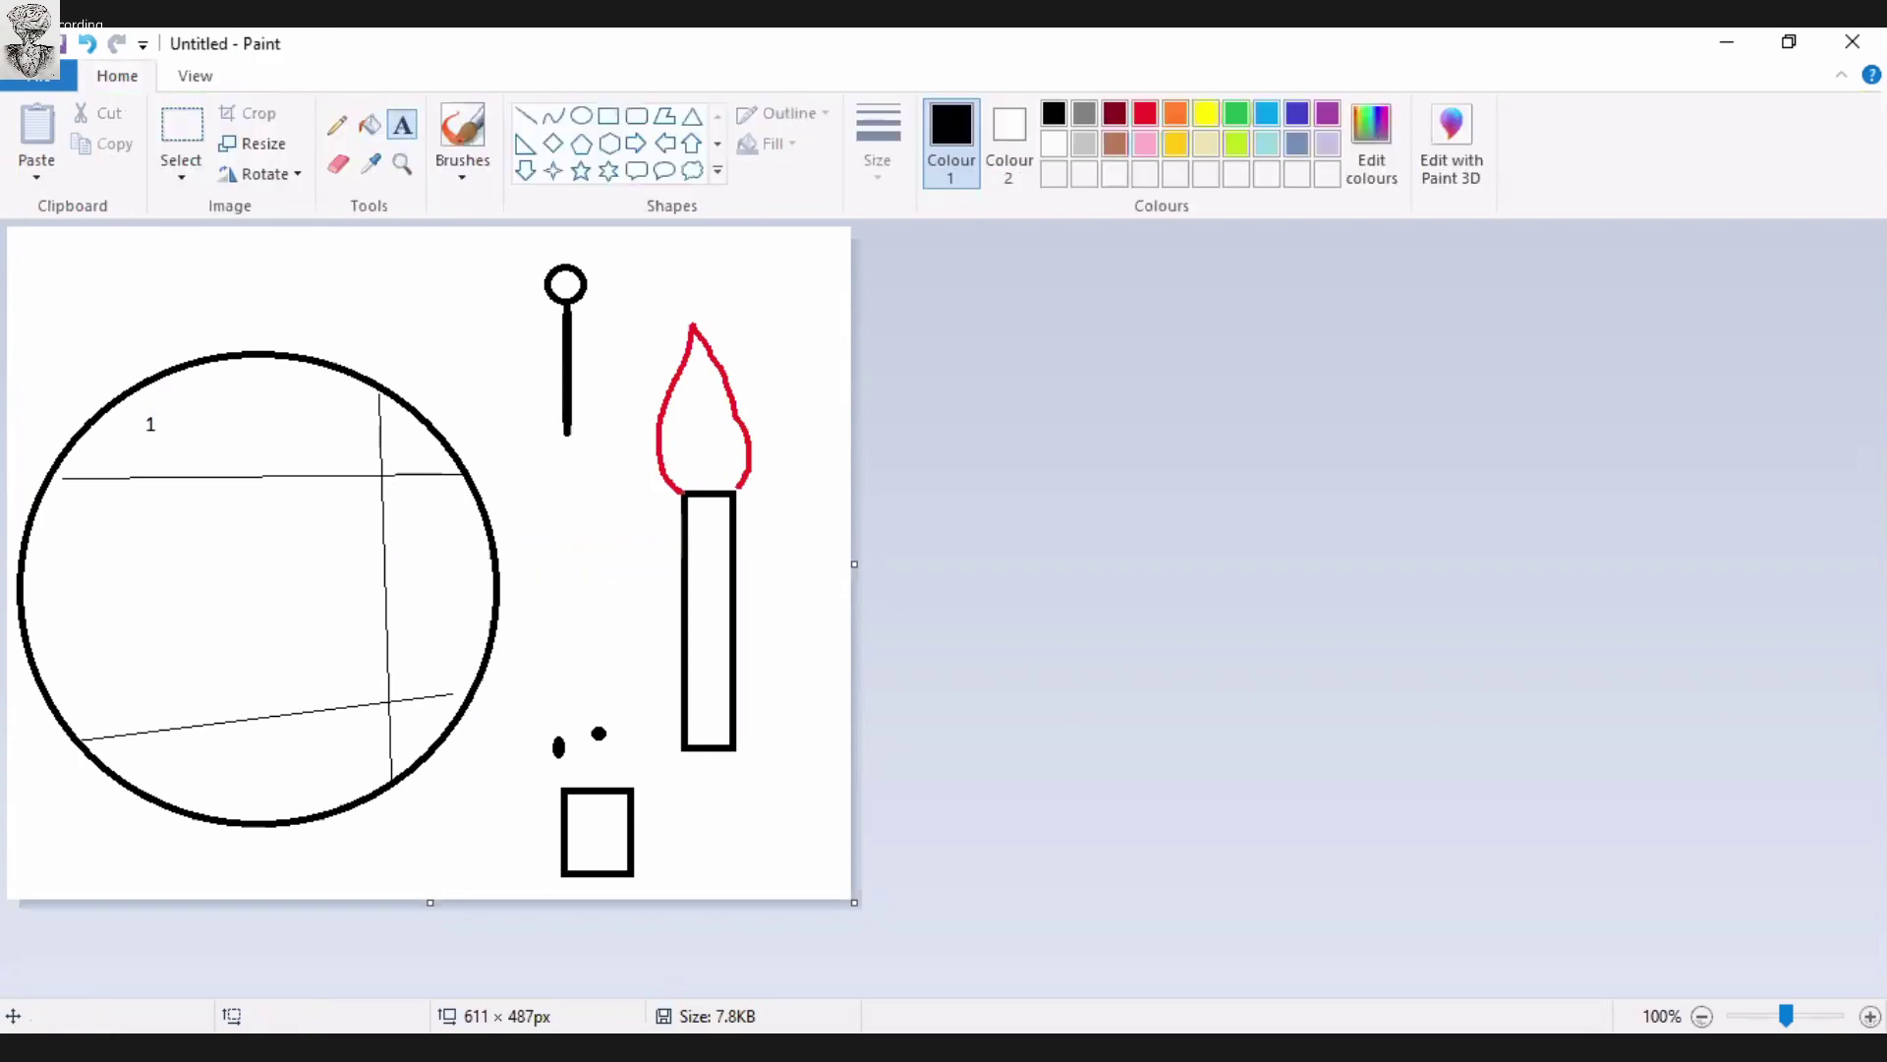
{"action": "left_click", "coordinate": [399, 479]}
{"action": "type", "text": "2"}
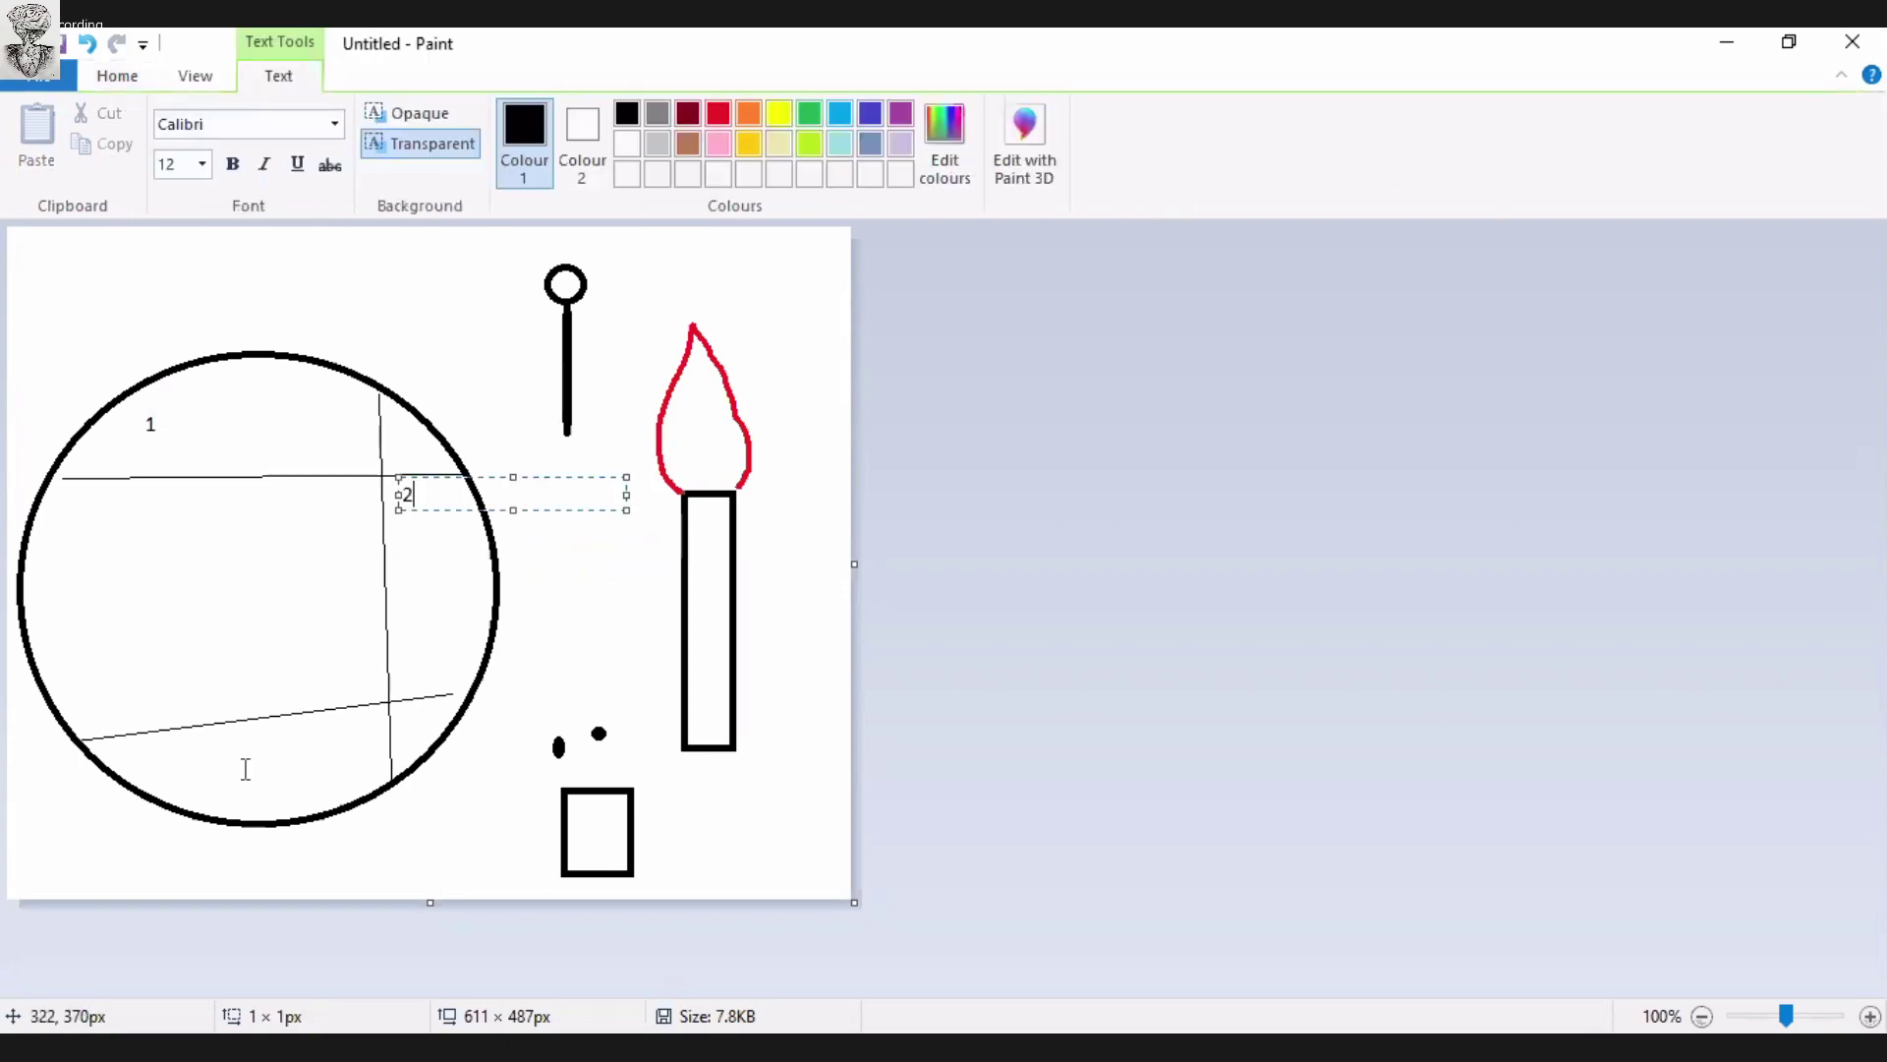
{"action": "left_click", "coordinate": [246, 768]}
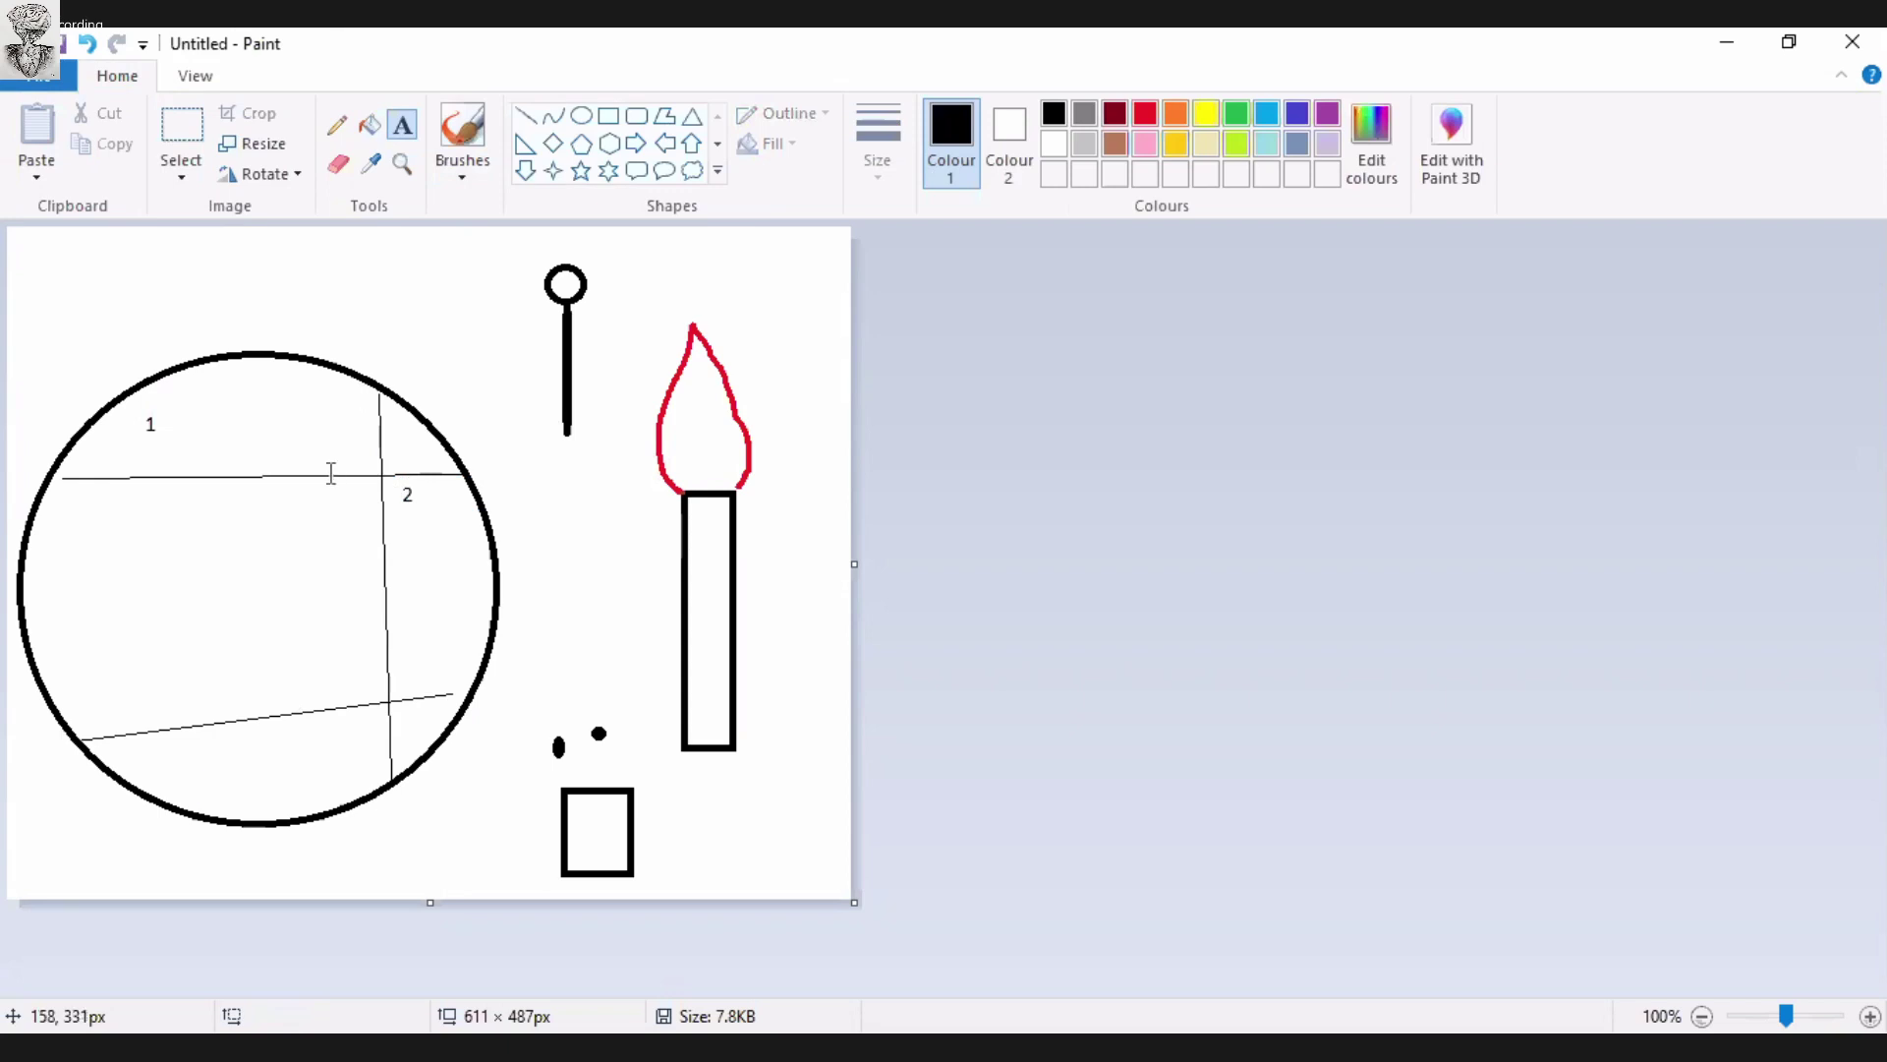
Label the large circle's lower section "3" and its central left section "4".
{"action": "left_click", "coordinate": [191, 779]}
{"action": "type", "text": "3"}
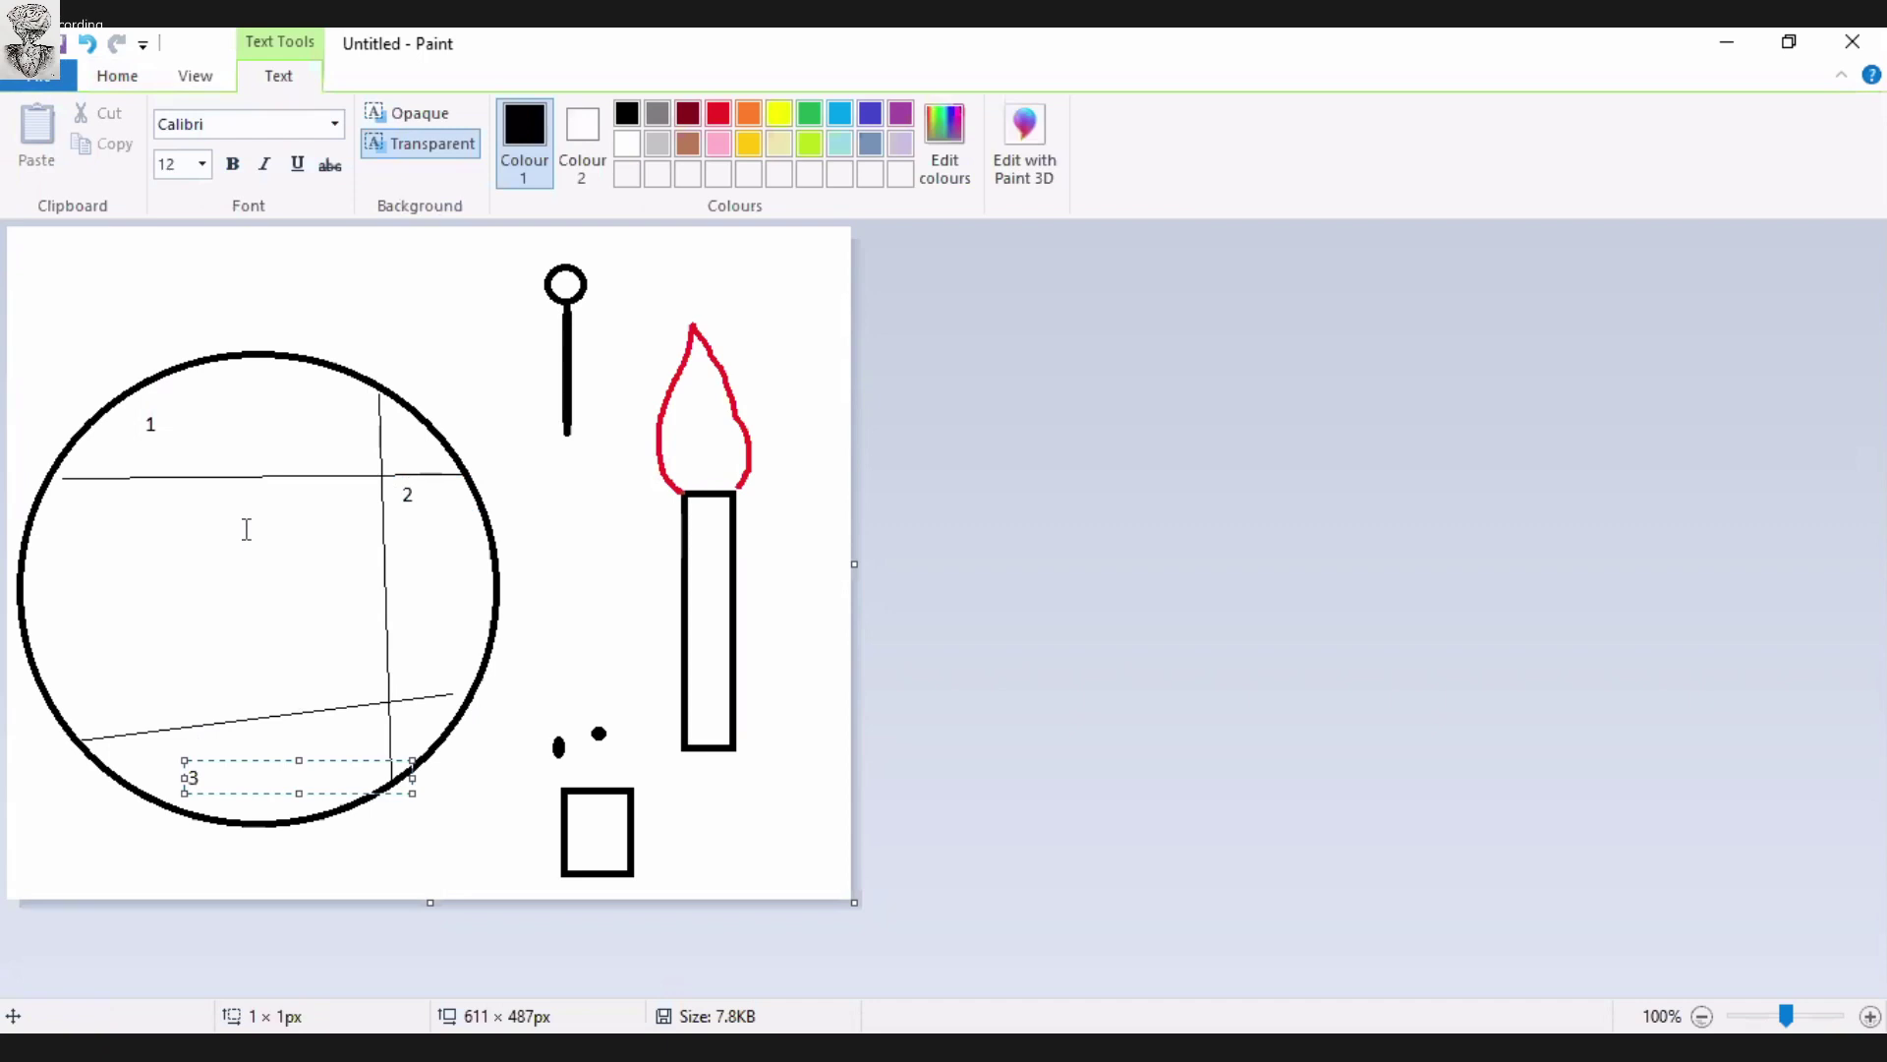
{"action": "left_click", "coordinate": [247, 529]}
{"action": "left_click", "coordinate": [97, 522]}
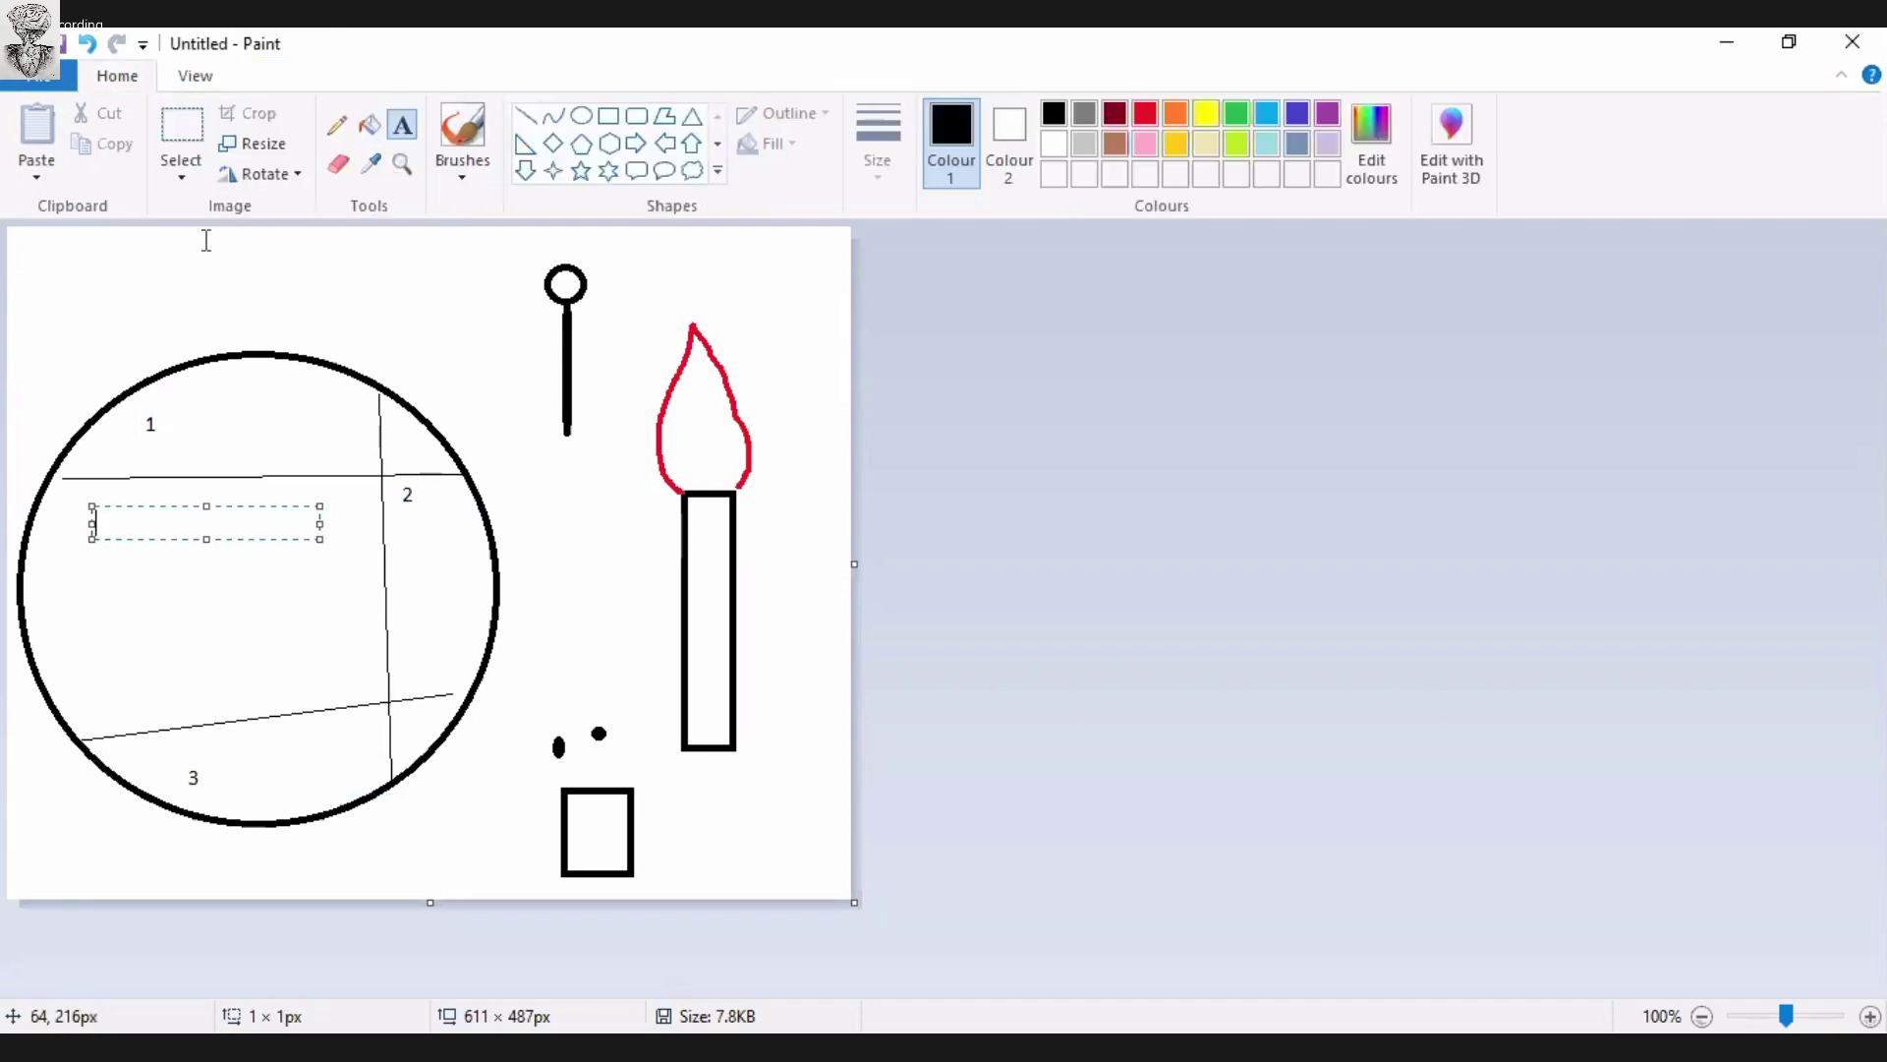
{"action": "left_click", "coordinate": [110, 76]}
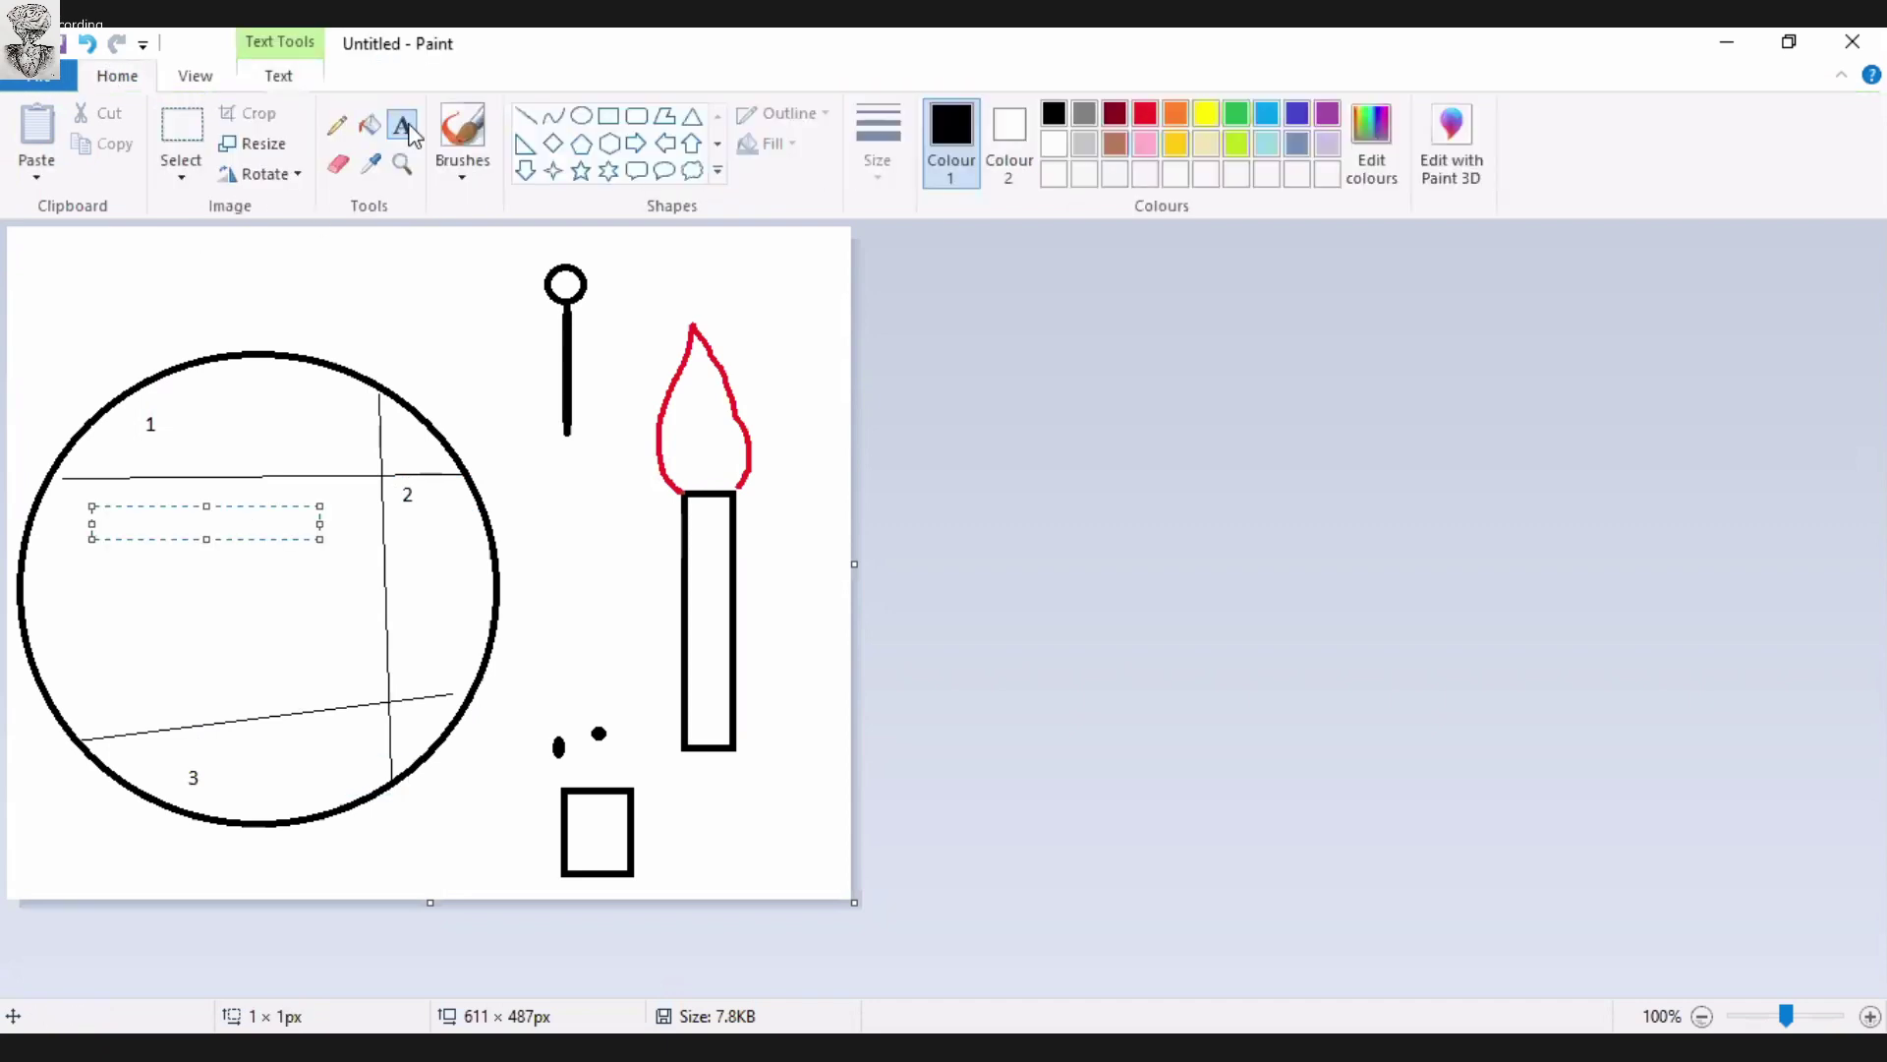
{"action": "left_click", "coordinate": [76, 540]}
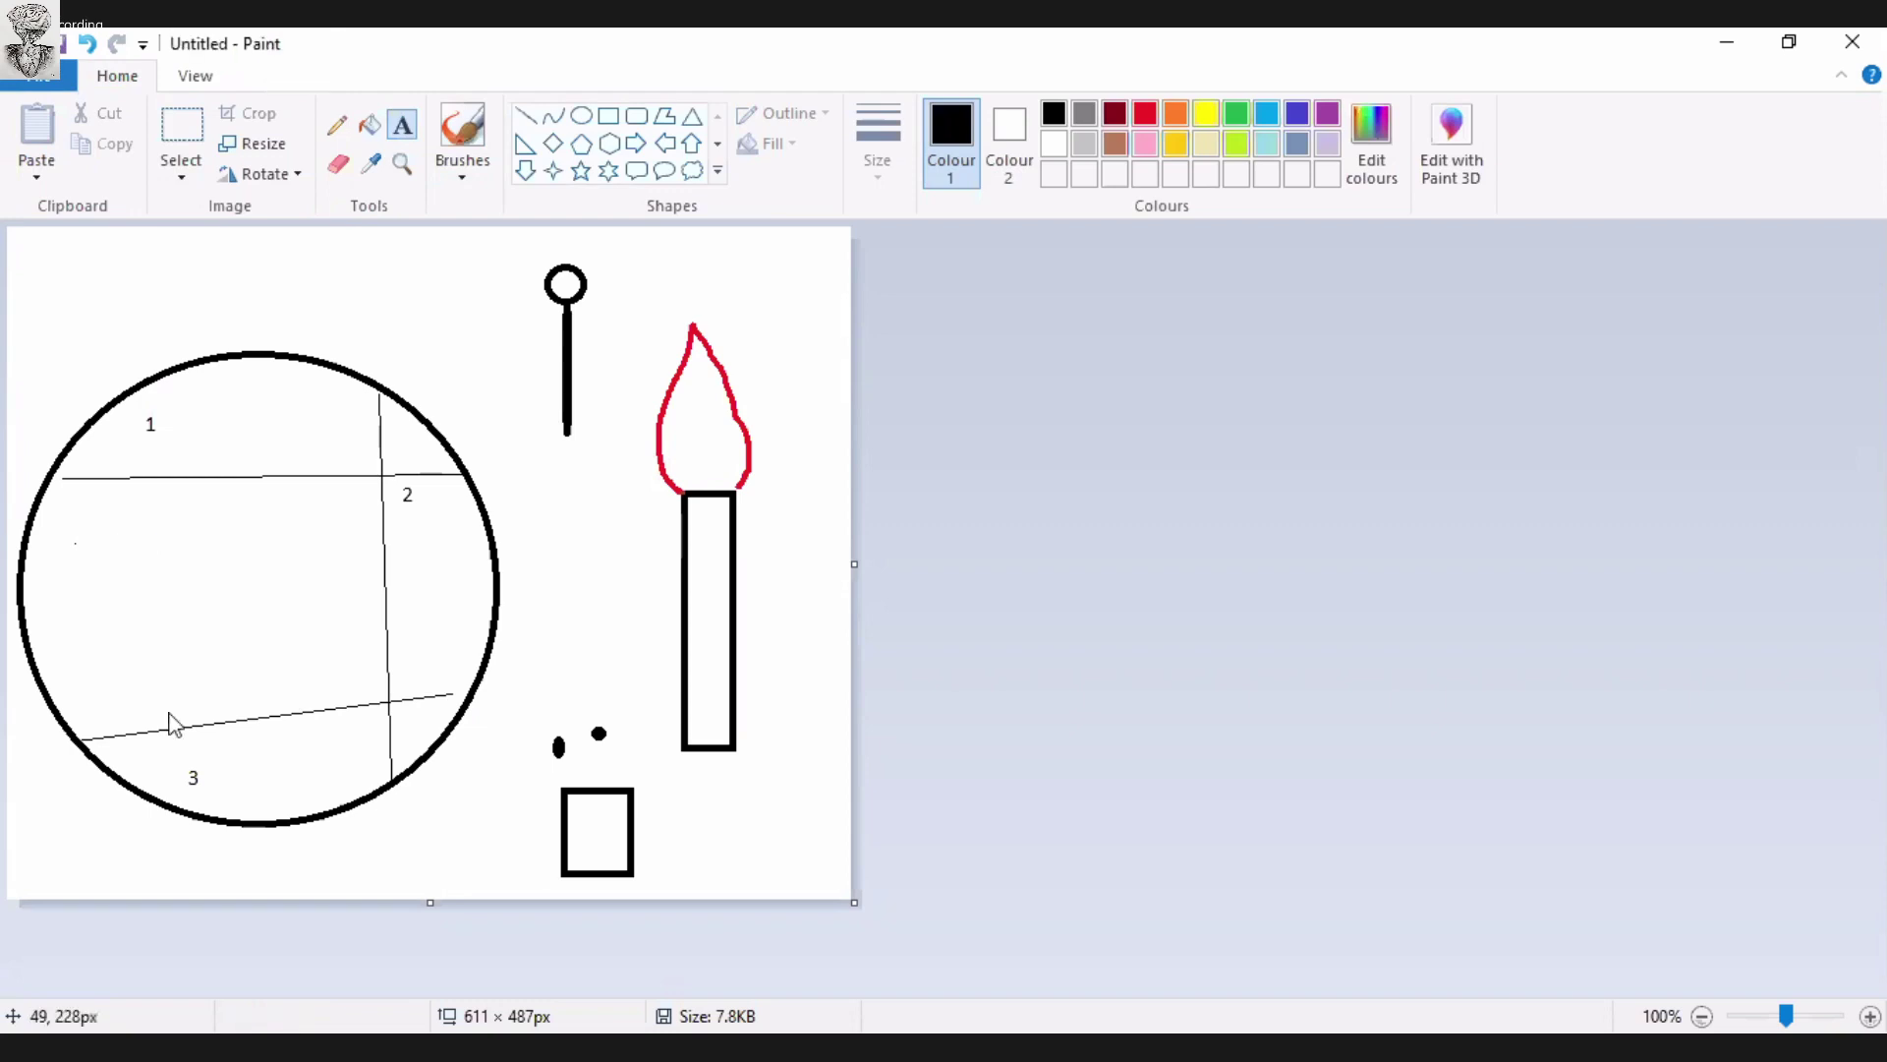
{"action": "left_click", "coordinate": [72, 525]}
{"action": "type", "text": "4"}
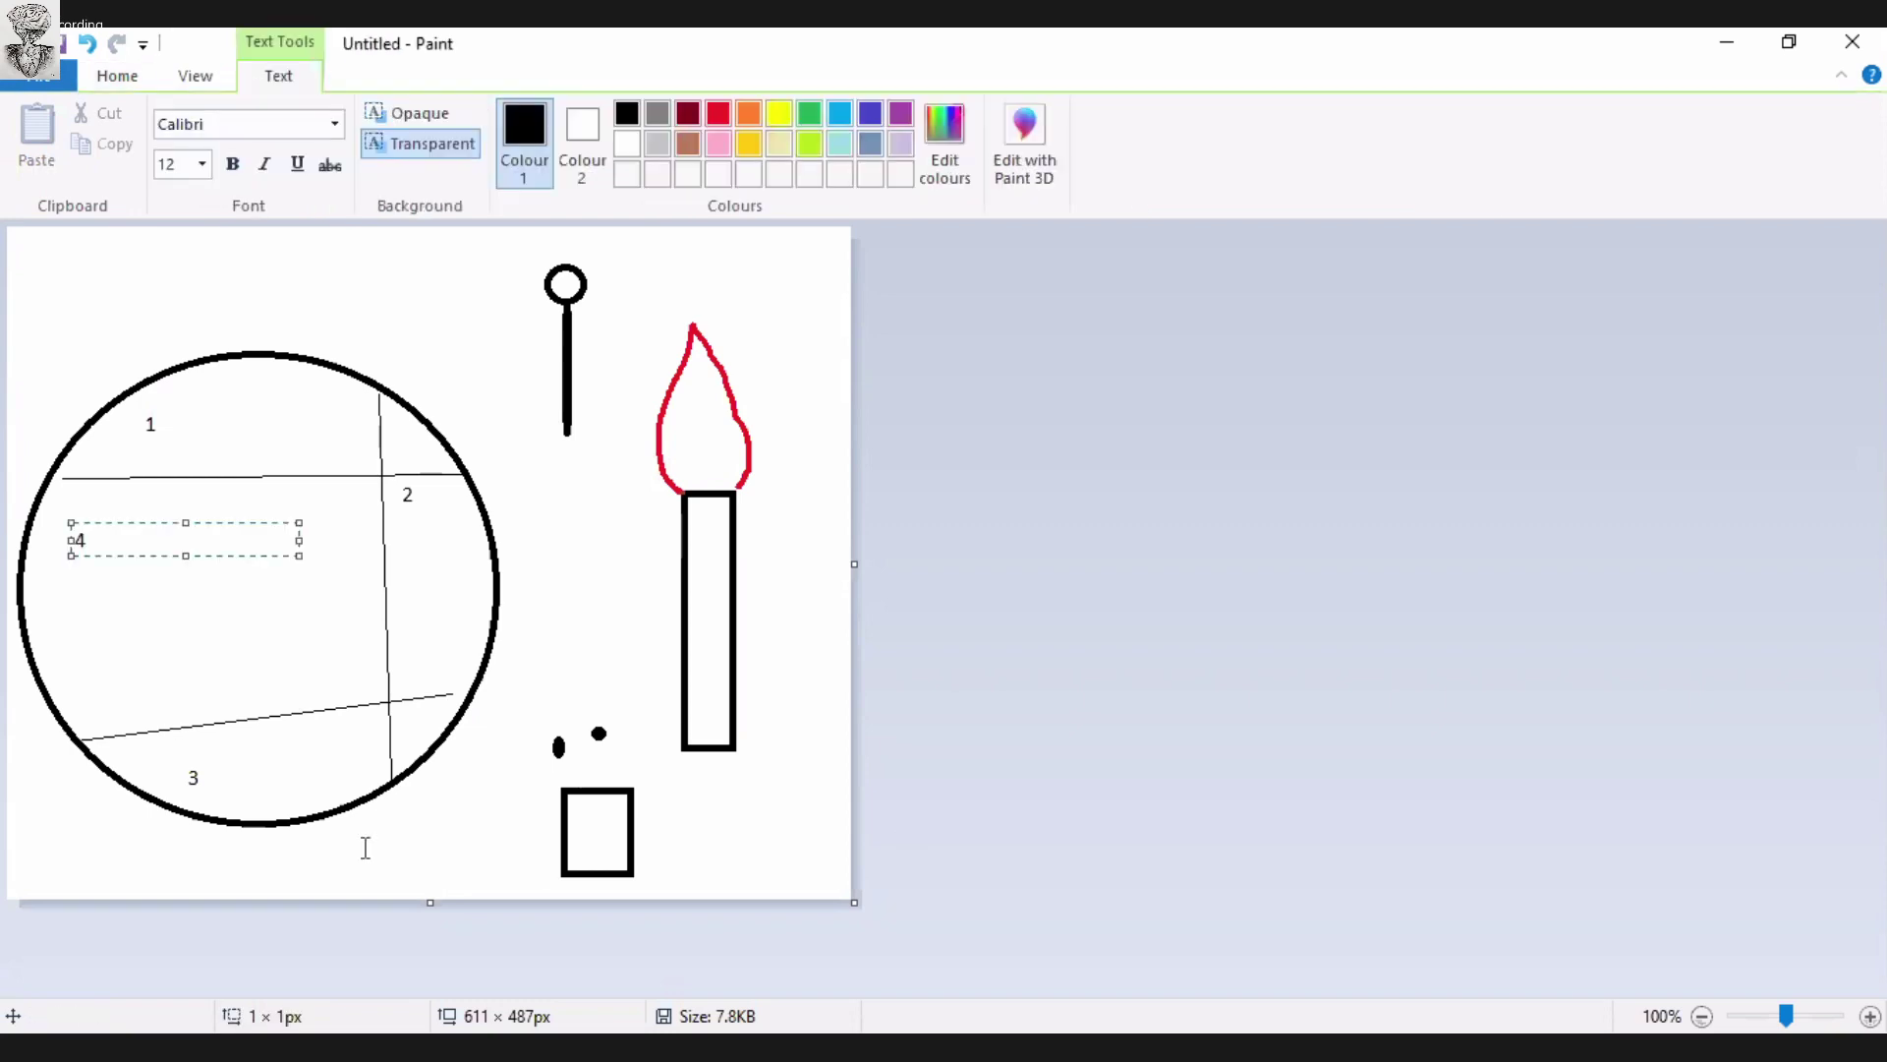
{"action": "left_click", "coordinate": [552, 730]}
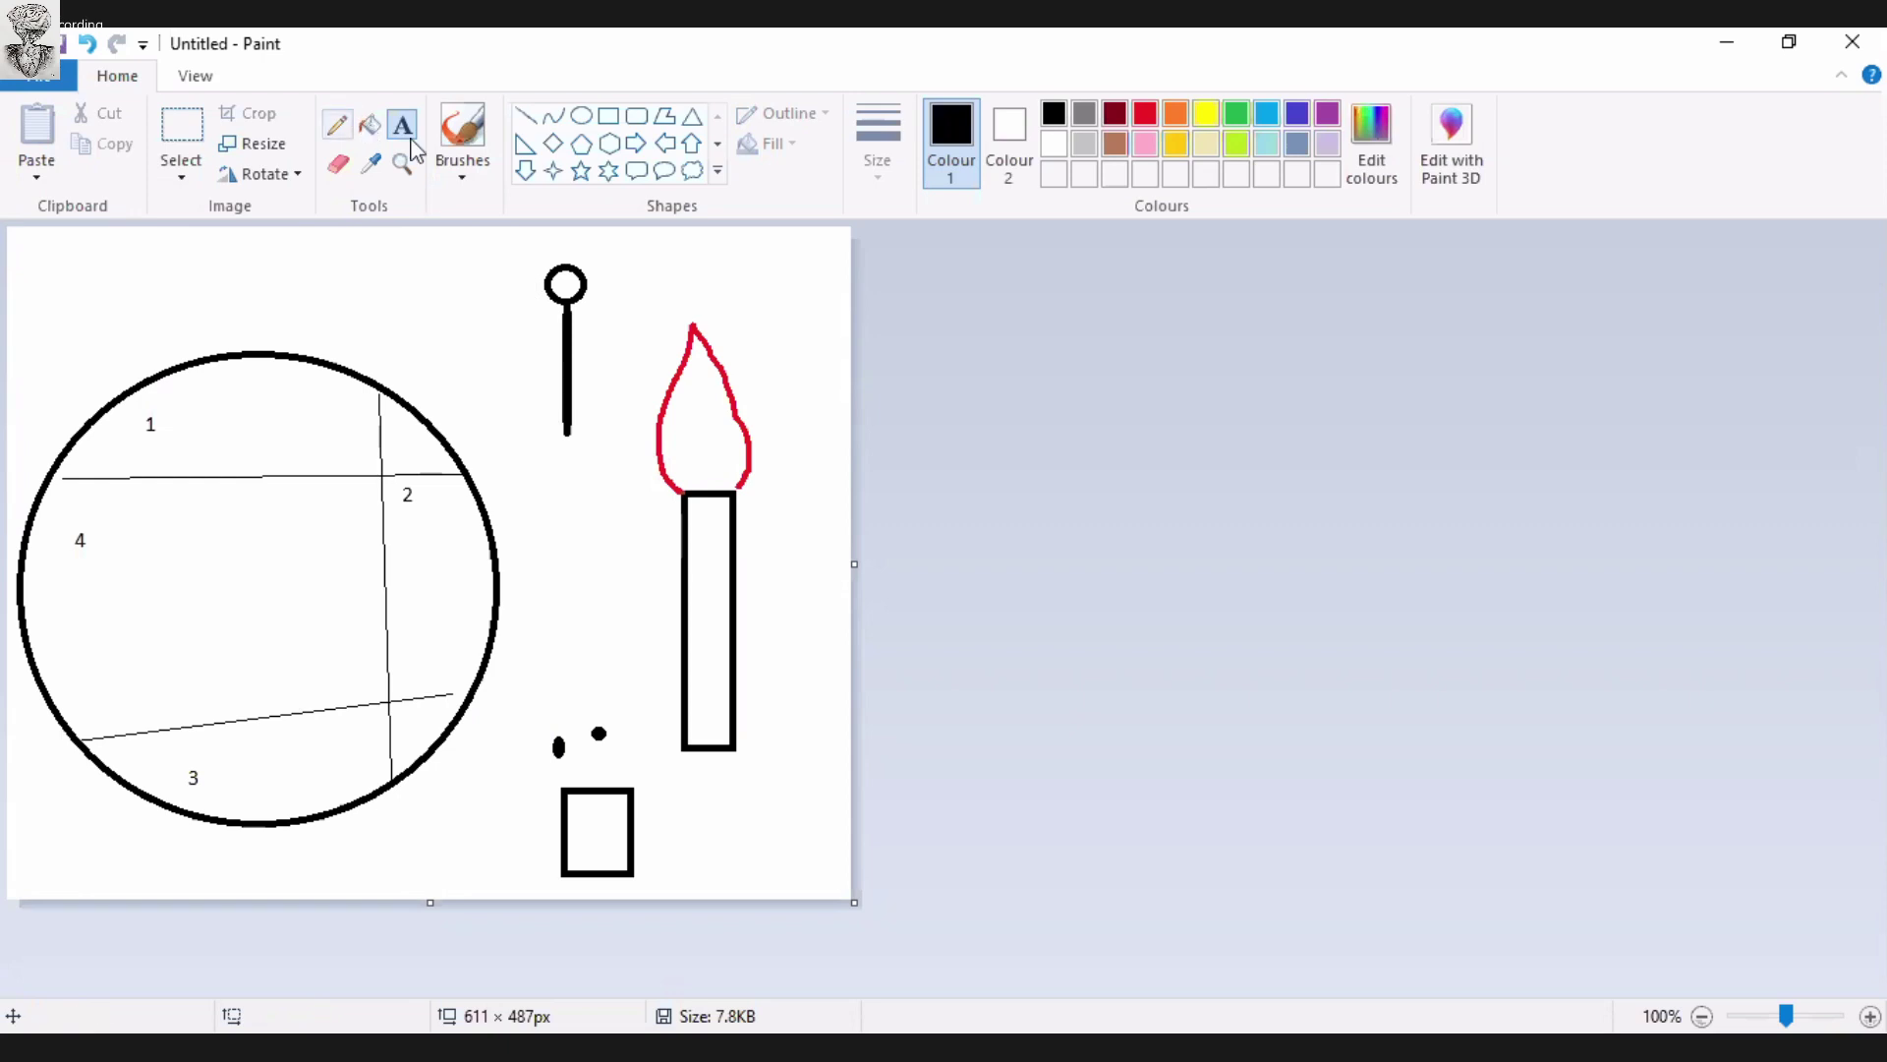
Shade section 1 of the large circle with rough black brush strokes.
{"action": "left_click", "coordinate": [464, 137]}
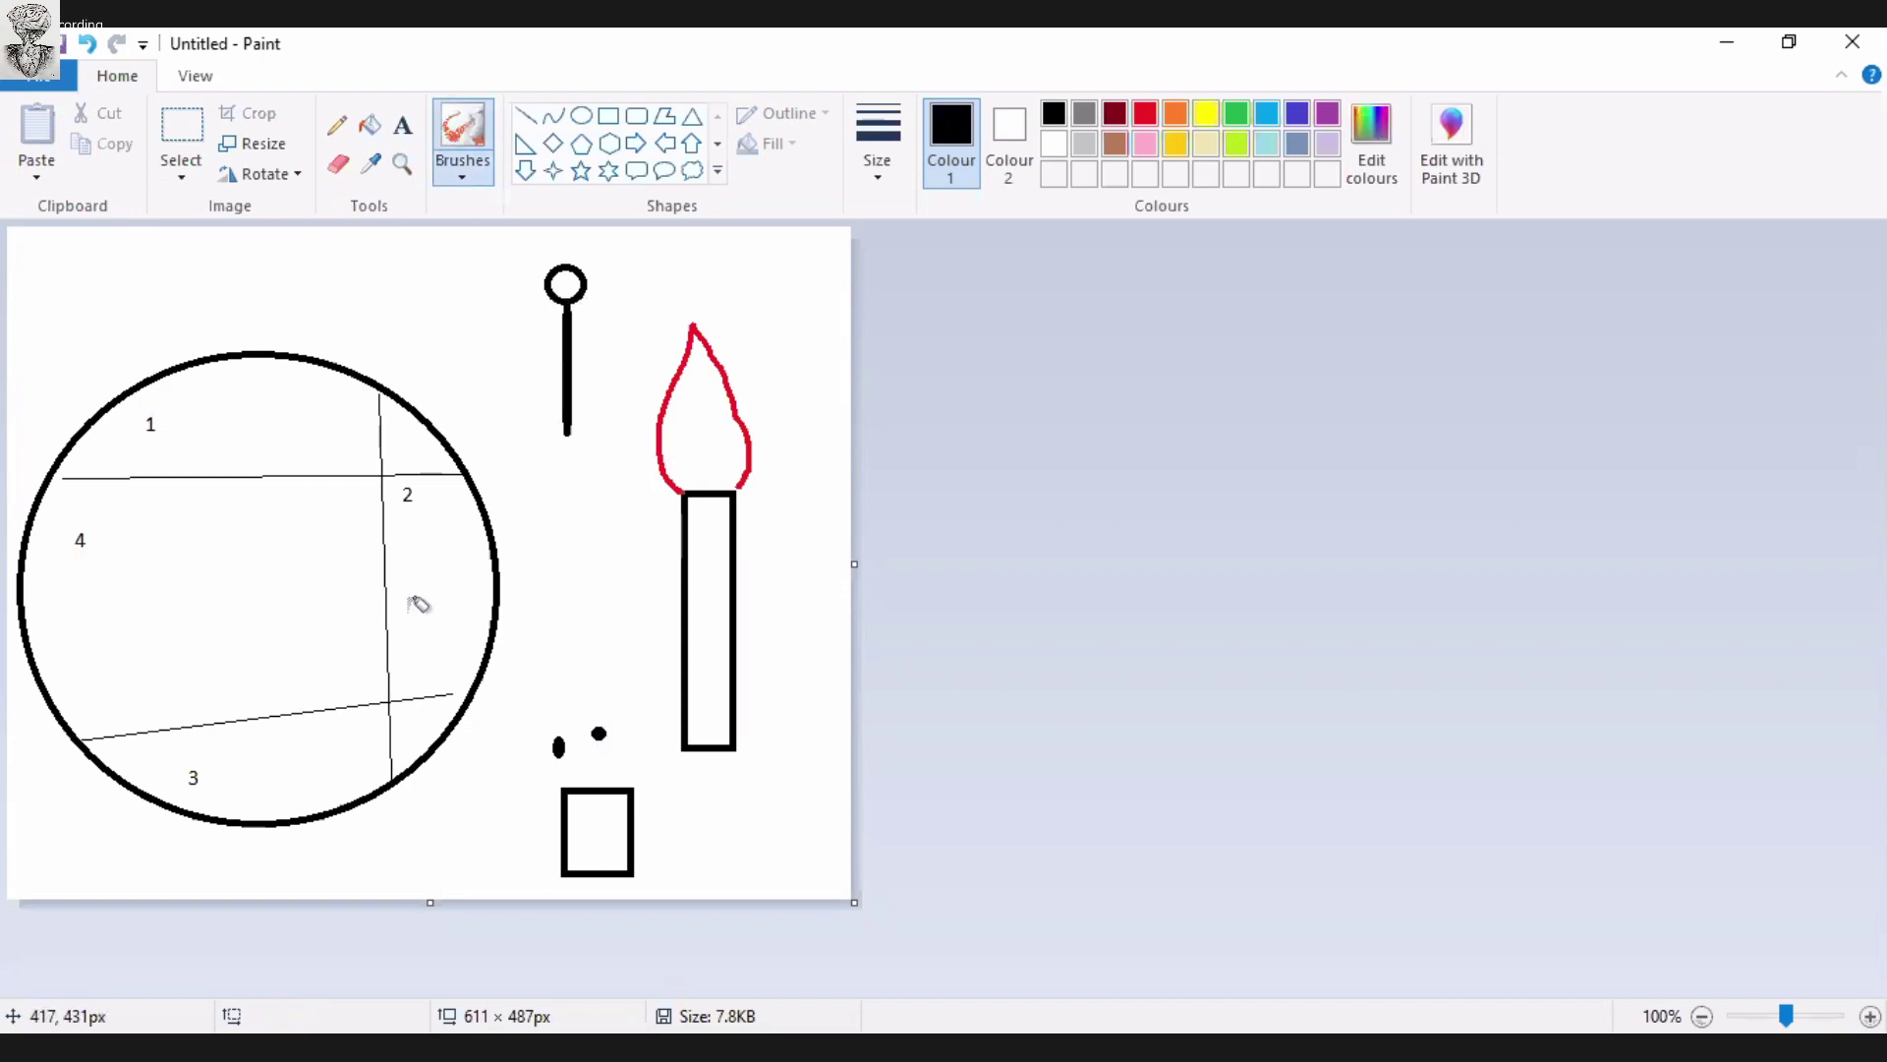
{"action": "left_click", "coordinate": [278, 383]}
{"action": "left_click_drag", "start_coordinate": [139, 400], "coordinate": [343, 383]}
{"action": "left_click_drag", "start_coordinate": [139, 400], "coordinate": [377, 398]}
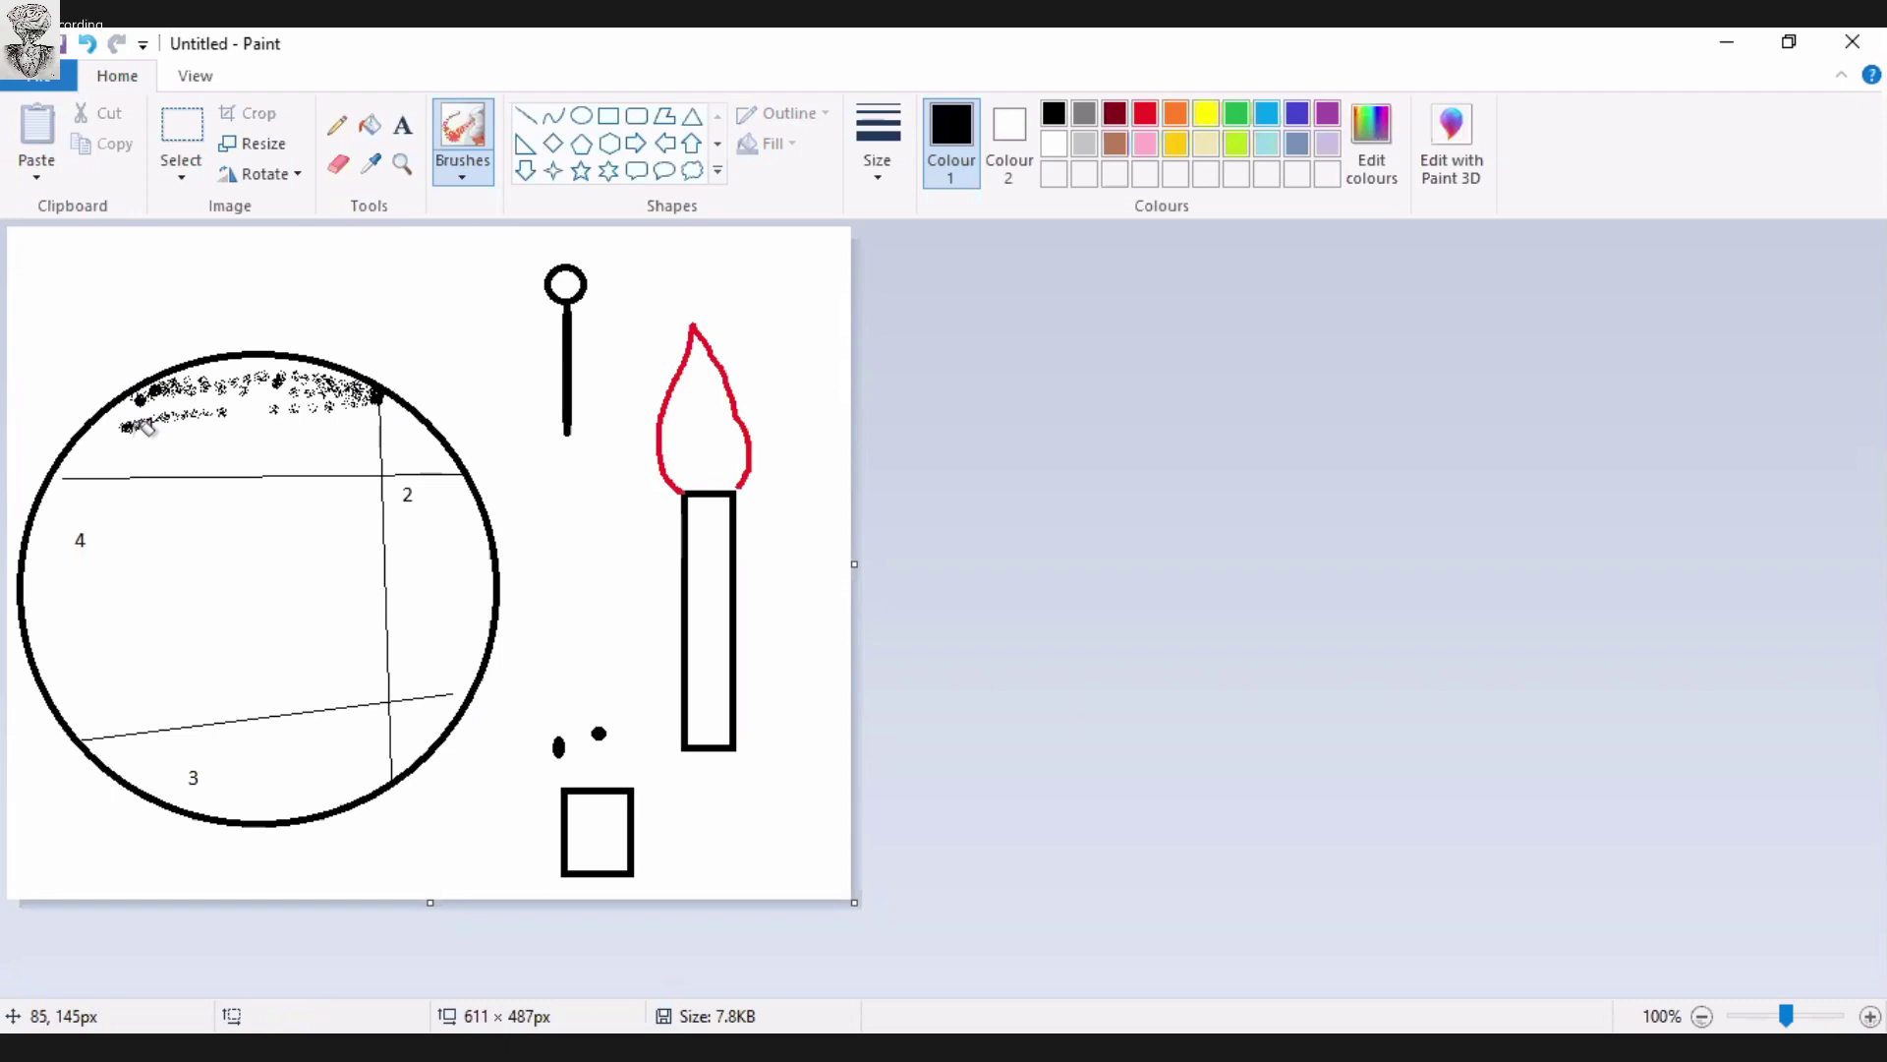
{"action": "left_click_drag", "start_coordinate": [126, 427], "coordinate": [393, 433]}
{"action": "mouse_move", "coordinate": [278, 450]}
{"action": "left_mouse_down"}
{"action": "mouse_move", "coordinate": [437, 419]}
{"action": "mouse_move", "coordinate": [295, 441]}
{"action": "mouse_move", "coordinate": [155, 430]}
{"action": "mouse_move", "coordinate": [292, 422]}
{"action": "mouse_move", "coordinate": [111, 426]}
{"action": "mouse_move", "coordinate": [202, 423]}
{"action": "mouse_move", "coordinate": [82, 467]}
{"action": "mouse_move", "coordinate": [365, 453]}
{"action": "mouse_move", "coordinate": [301, 442]}
{"action": "mouse_move", "coordinate": [426, 458]}
{"action": "left_mouse_up"}
{"action": "mouse_move", "coordinate": [307, 386]}
{"action": "left_mouse_down"}
{"action": "mouse_move", "coordinate": [172, 411]}
{"action": "mouse_move", "coordinate": [222, 380]}
{"action": "mouse_move", "coordinate": [325, 408]}
{"action": "mouse_move", "coordinate": [94, 454]}
{"action": "mouse_move", "coordinate": [383, 403]}
{"action": "mouse_move", "coordinate": [422, 428]}
{"action": "mouse_move", "coordinate": [274, 364]}
{"action": "left_mouse_up"}
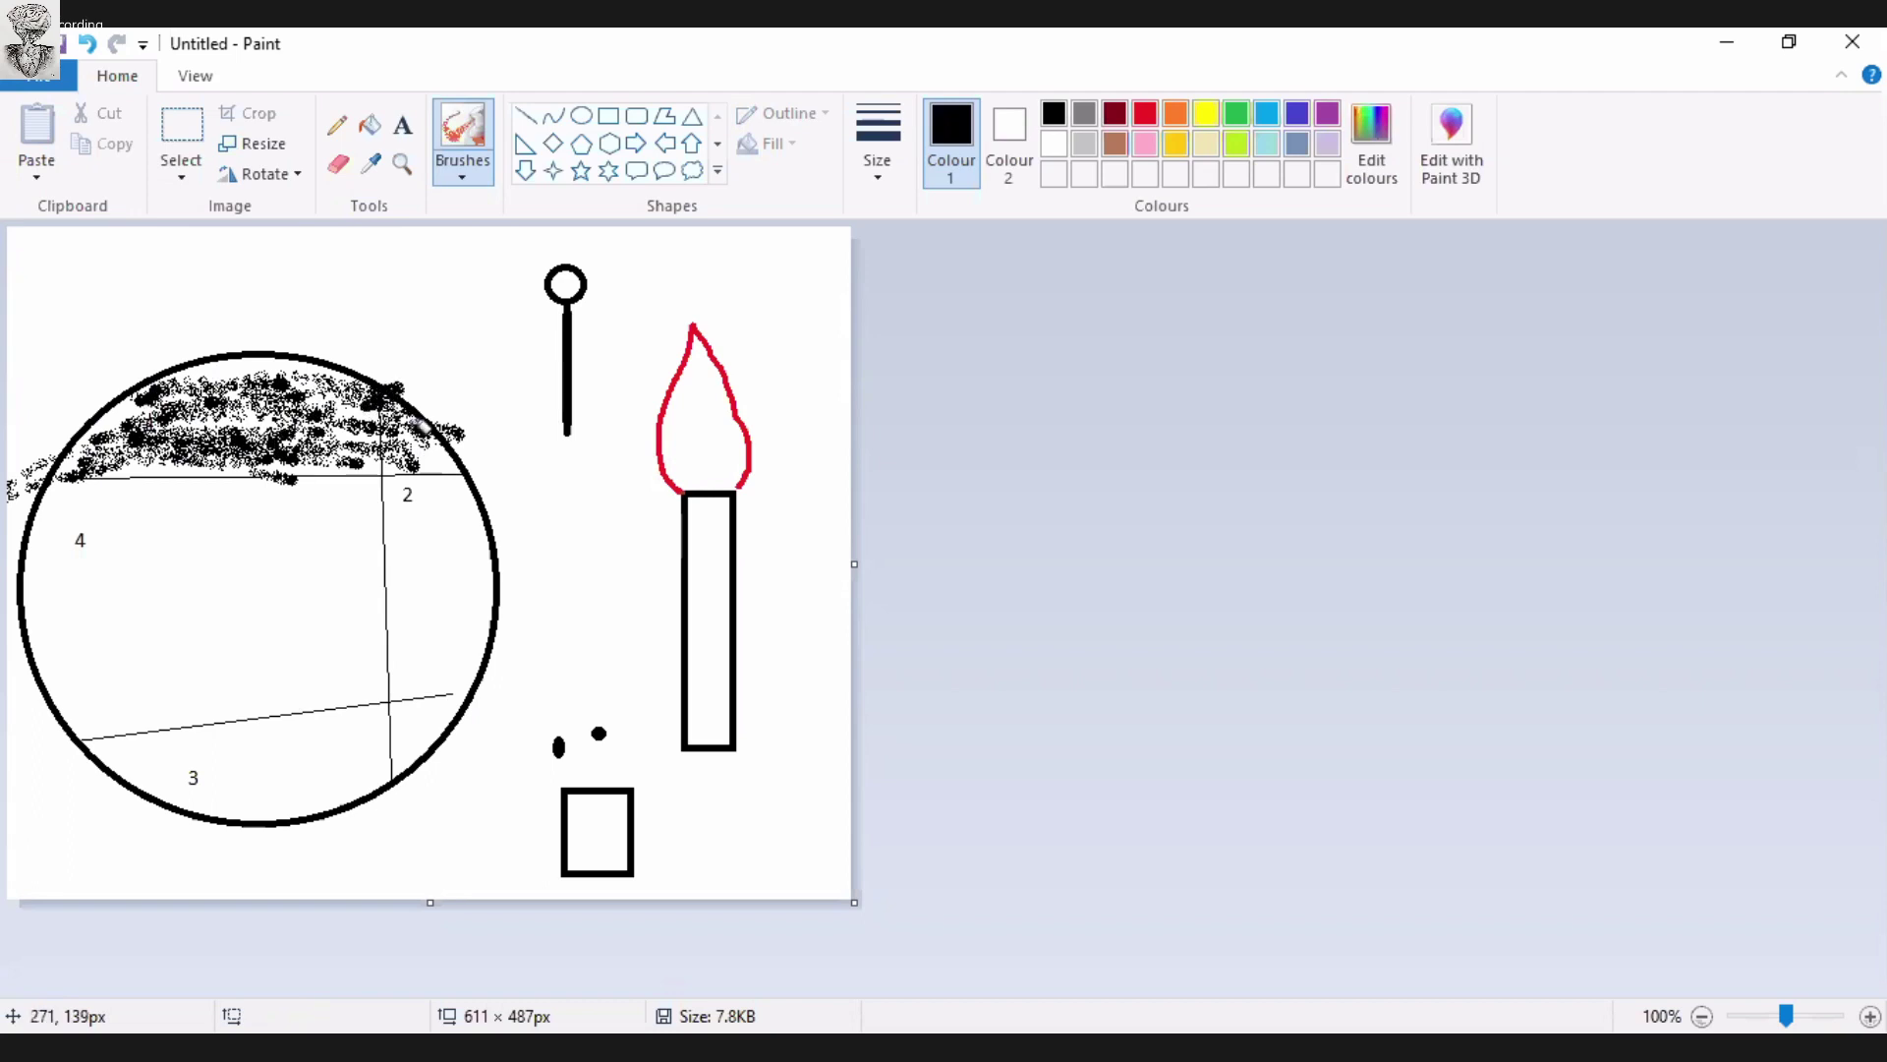
{"action": "left_click_drag", "start_coordinate": [380, 419], "coordinate": [410, 434]}
Shade section 2 of the large circle with gold brush strokes.
{"action": "left_click", "coordinate": [1176, 143]}
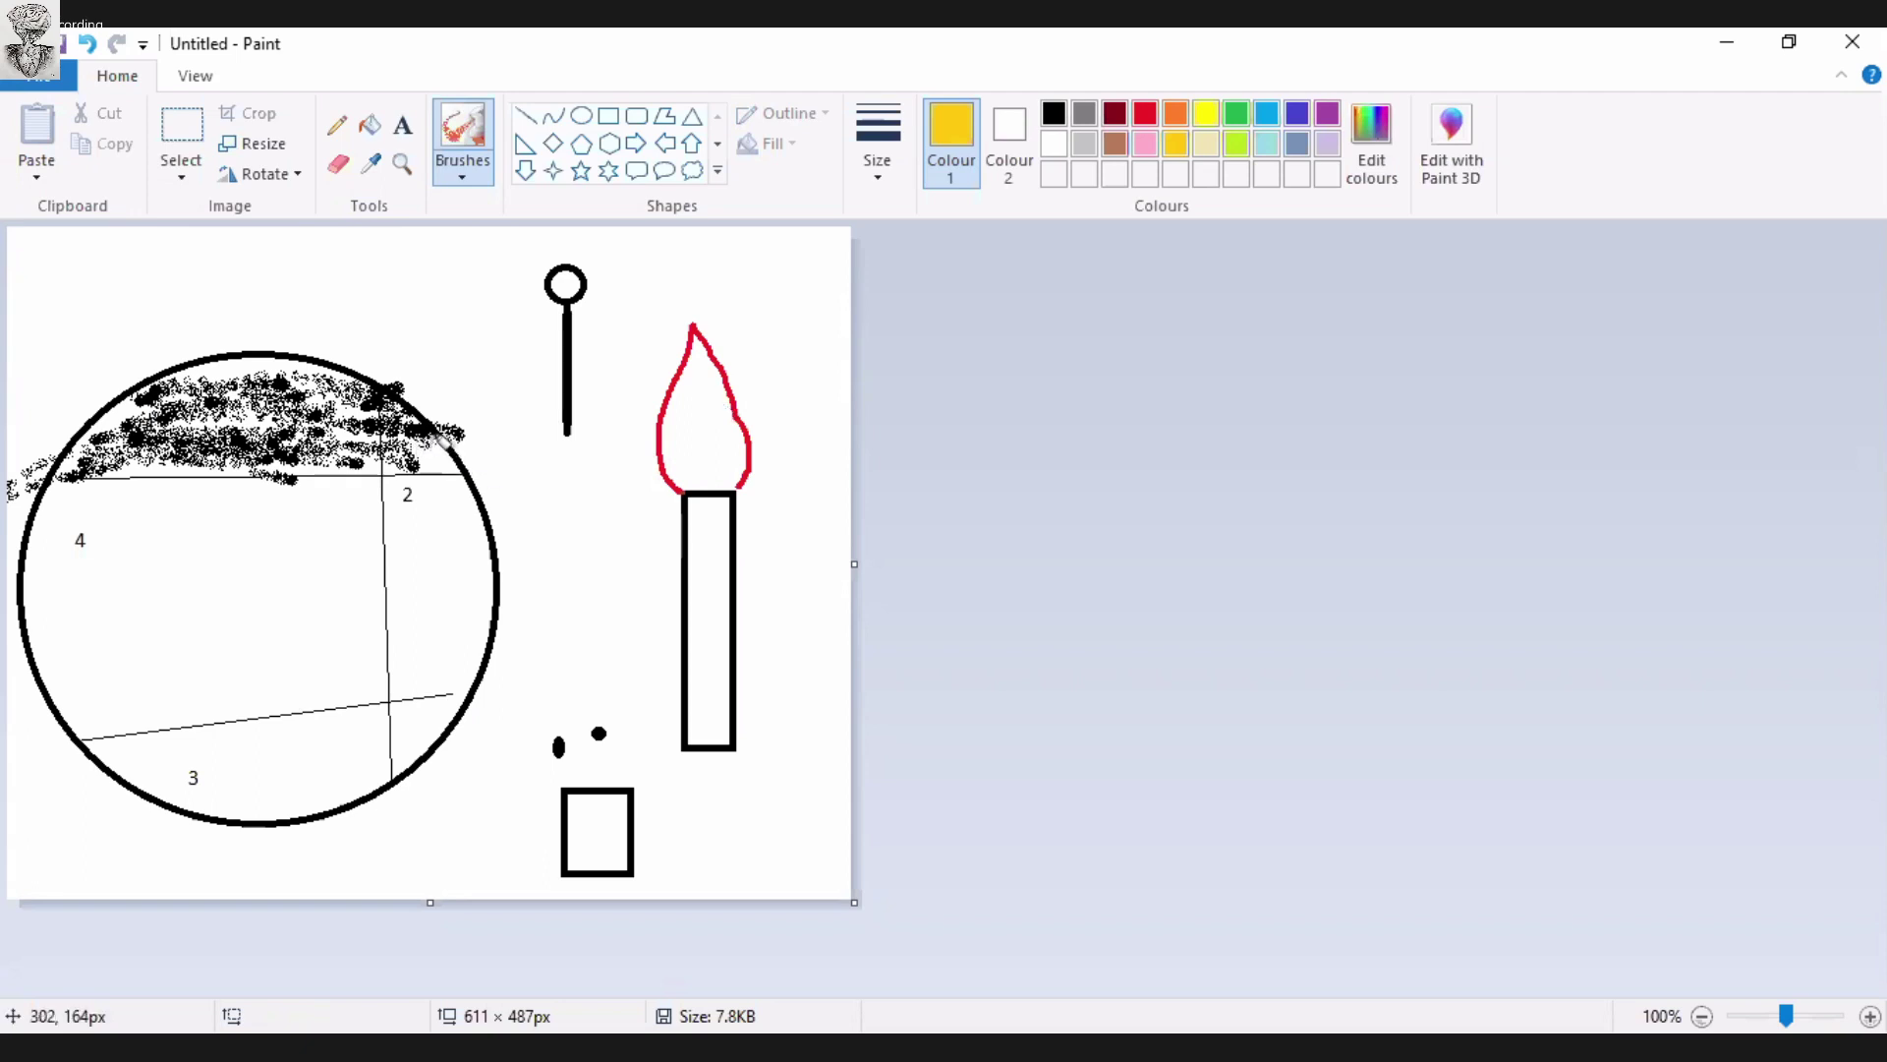
{"action": "left_click", "coordinate": [411, 434]}
{"action": "left_click", "coordinate": [415, 454]}
{"action": "left_click", "coordinate": [435, 454]}
{"action": "left_click_drag", "start_coordinate": [430, 460], "coordinate": [463, 668]}
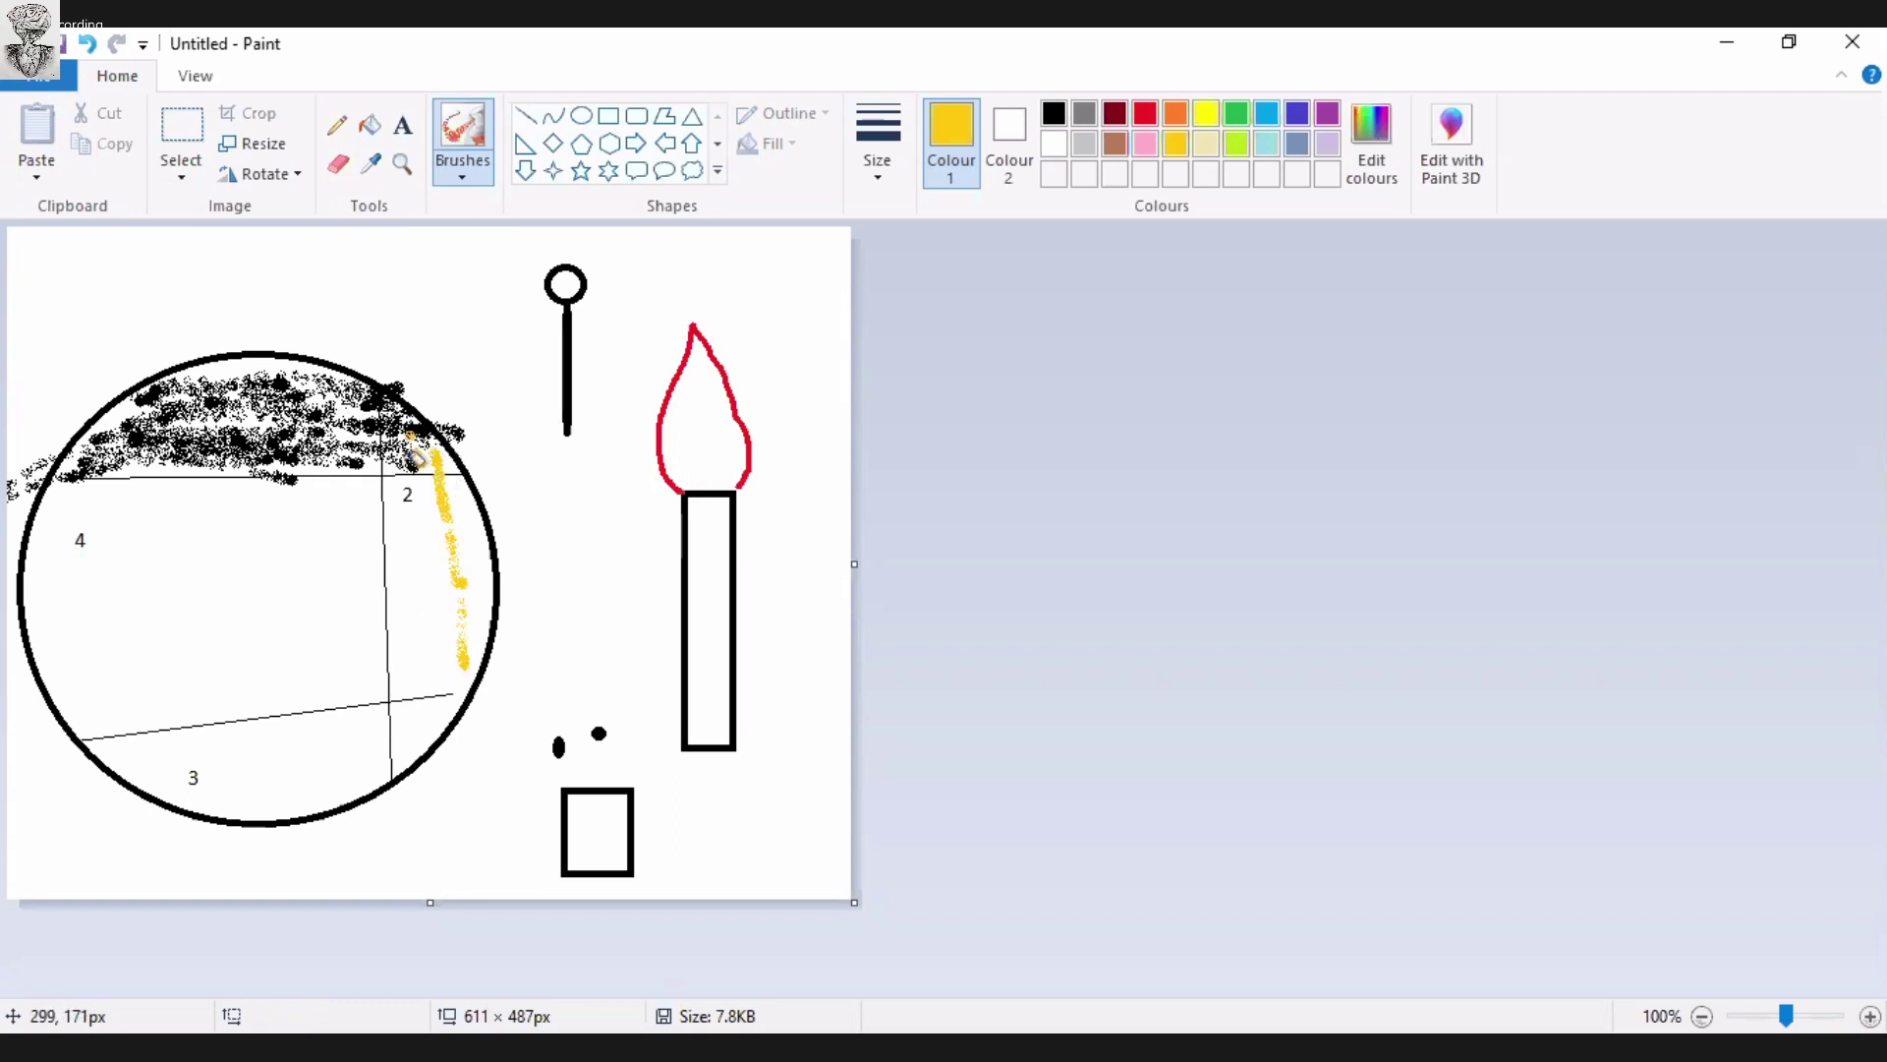
{"action": "left_click_drag", "start_coordinate": [418, 459], "coordinate": [452, 639]}
{"action": "left_click_drag", "start_coordinate": [403, 468], "coordinate": [434, 657]}
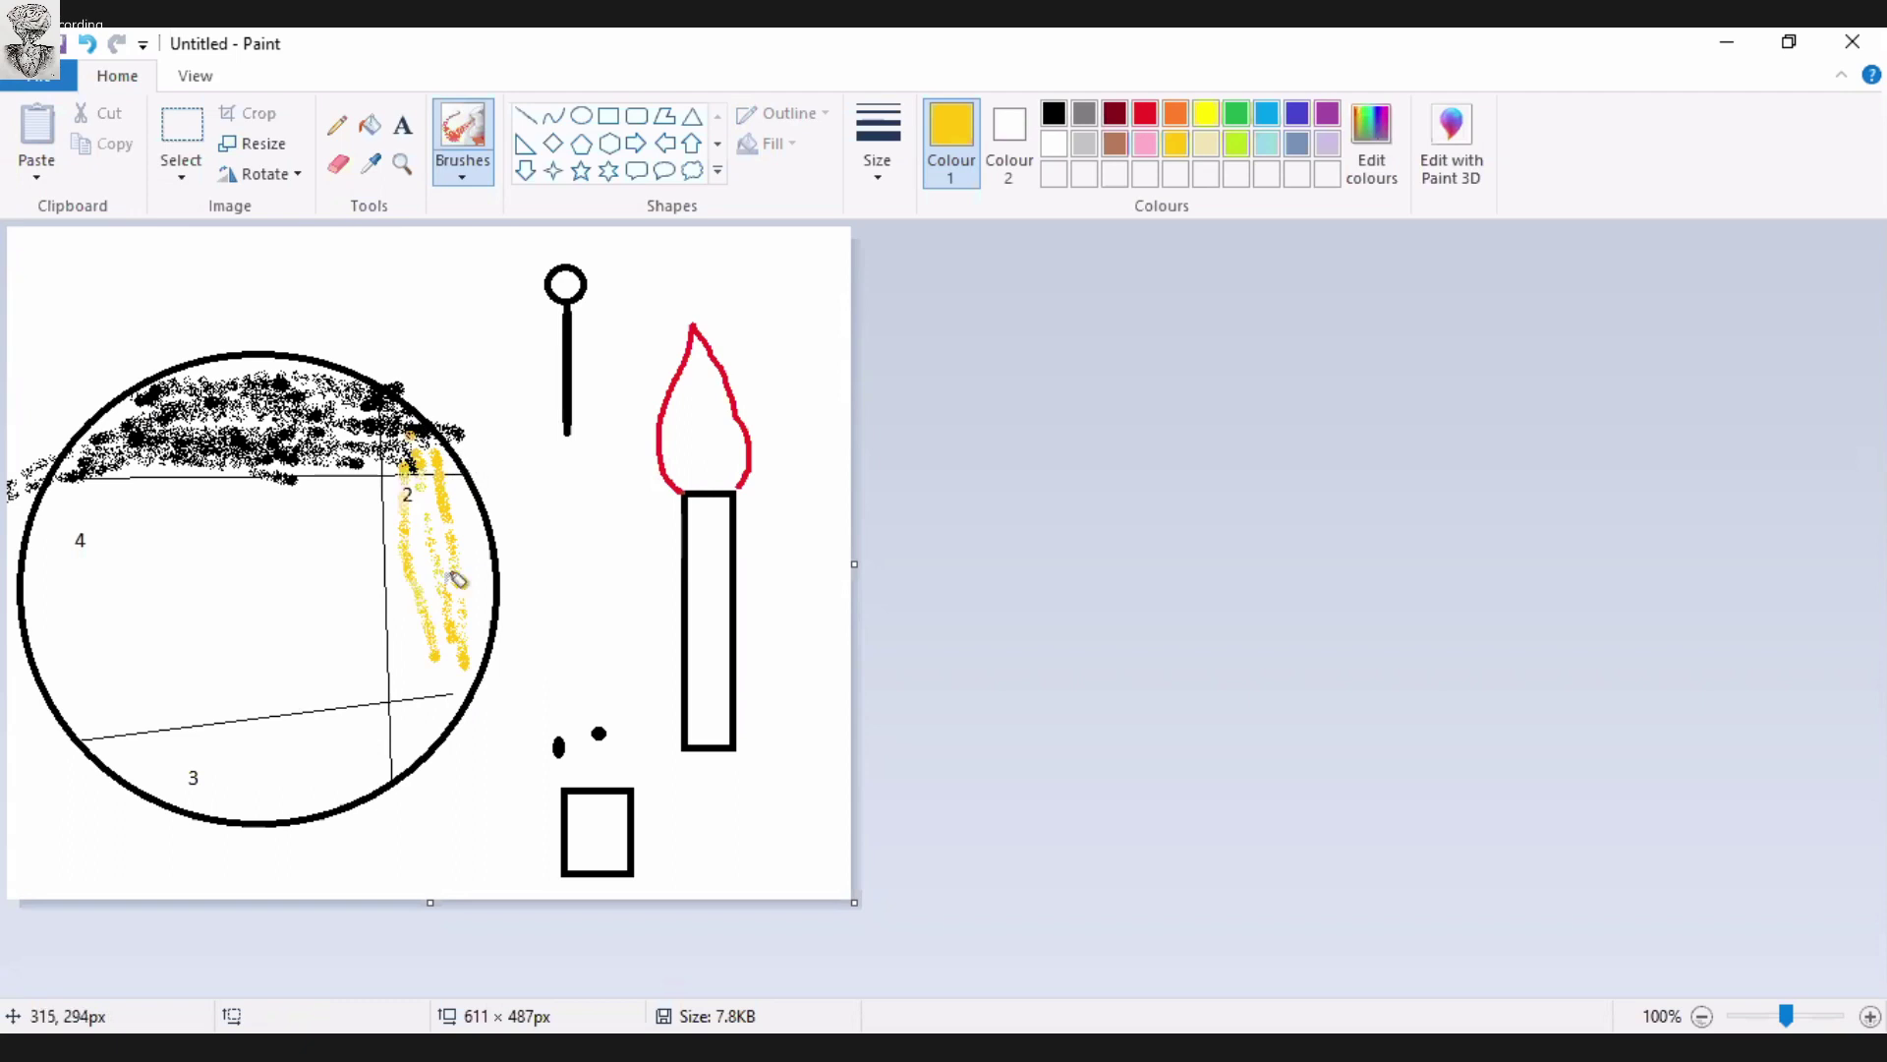
{"action": "left_click_drag", "start_coordinate": [462, 476], "coordinate": [484, 590]}
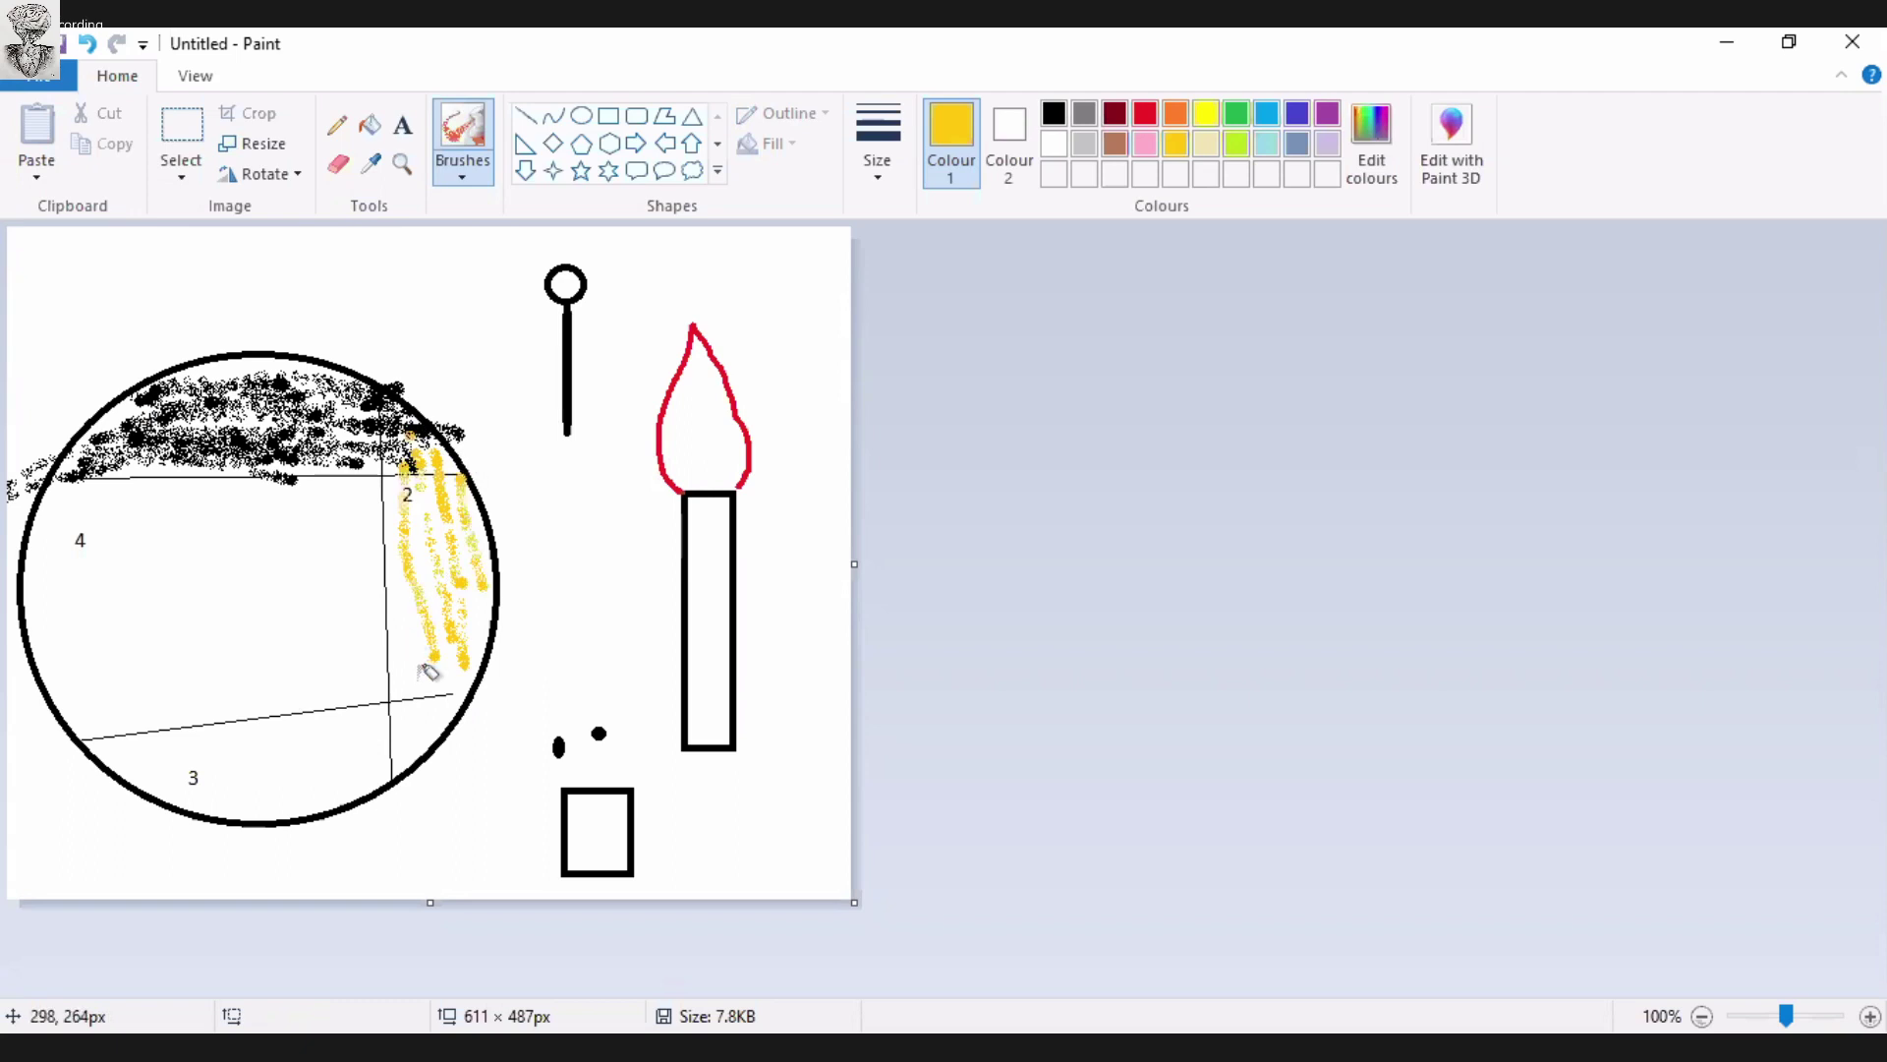
{"action": "mouse_move", "coordinate": [429, 672]}
{"action": "left_mouse_down"}
{"action": "mouse_move", "coordinate": [422, 467]}
{"action": "mouse_move", "coordinate": [474, 592]}
{"action": "mouse_move", "coordinate": [443, 665]}
{"action": "left_mouse_up"}
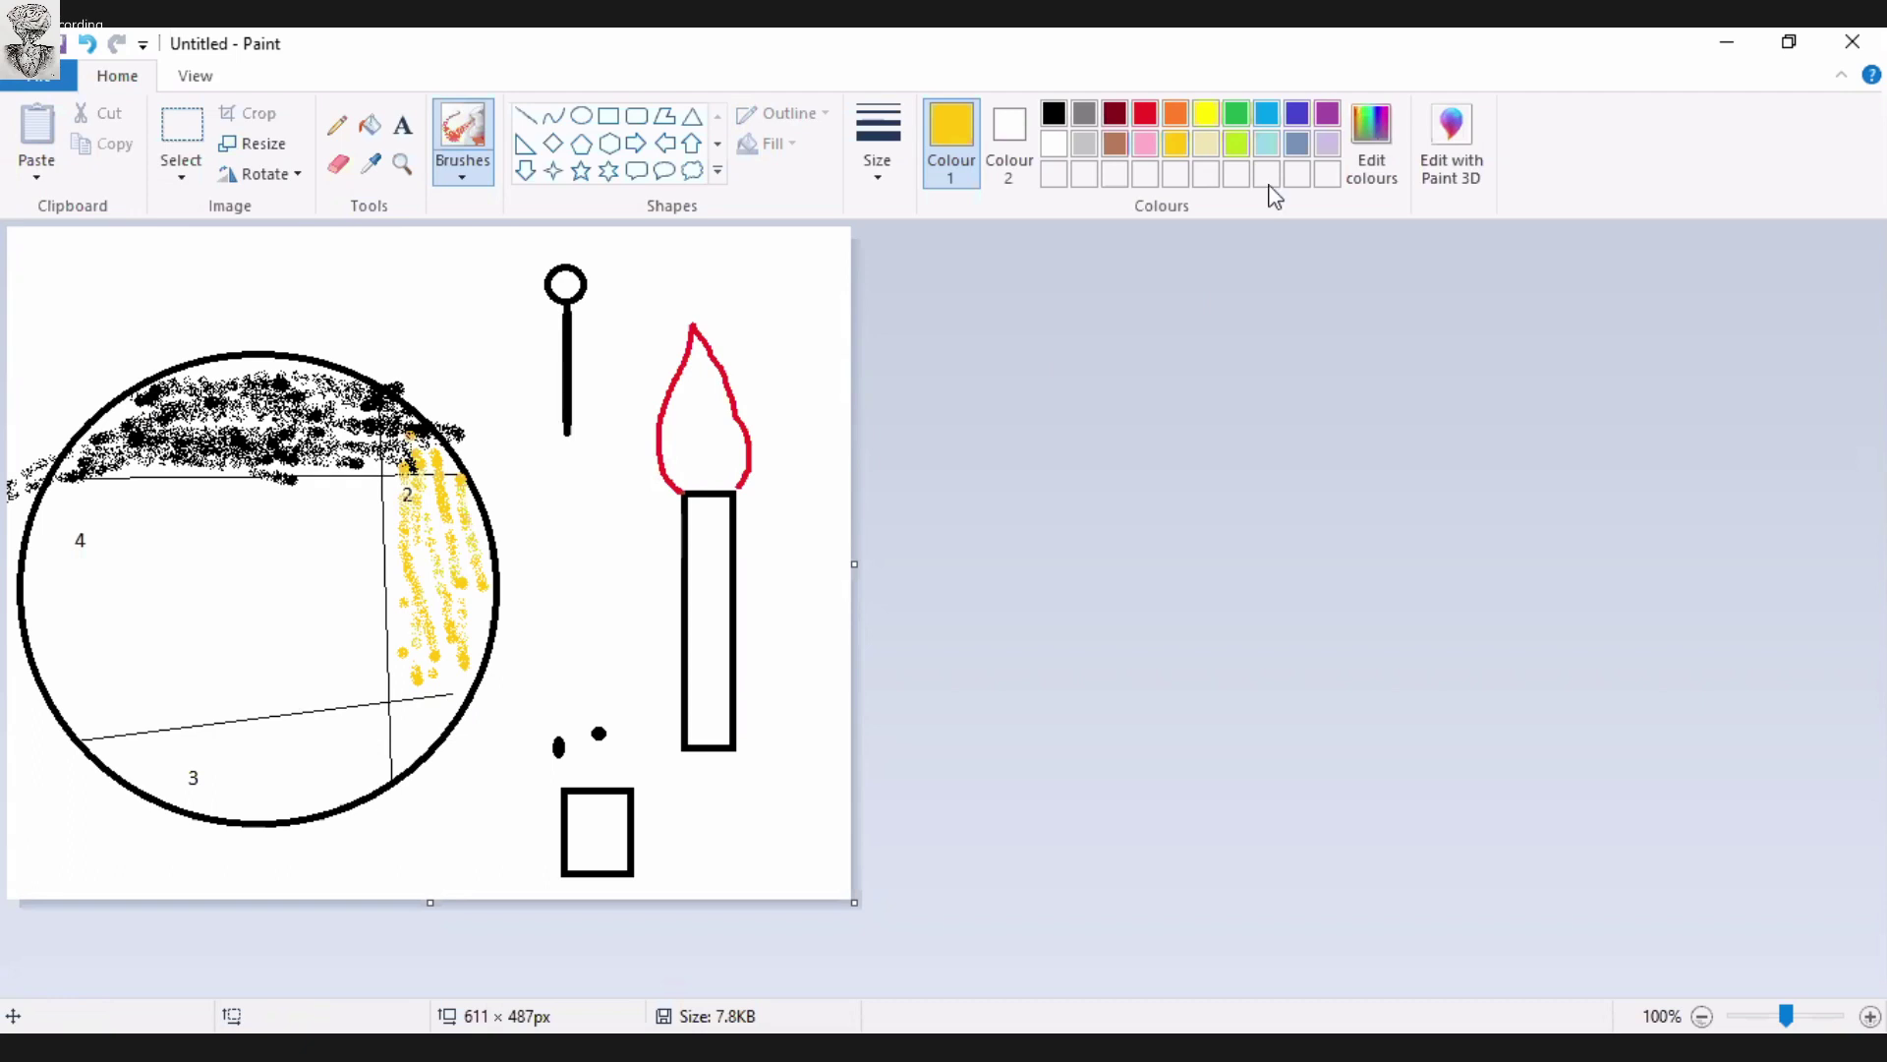
Shade section 3 of the large circle with light blue brush strokes.
{"action": "left_click", "coordinate": [1268, 113]}
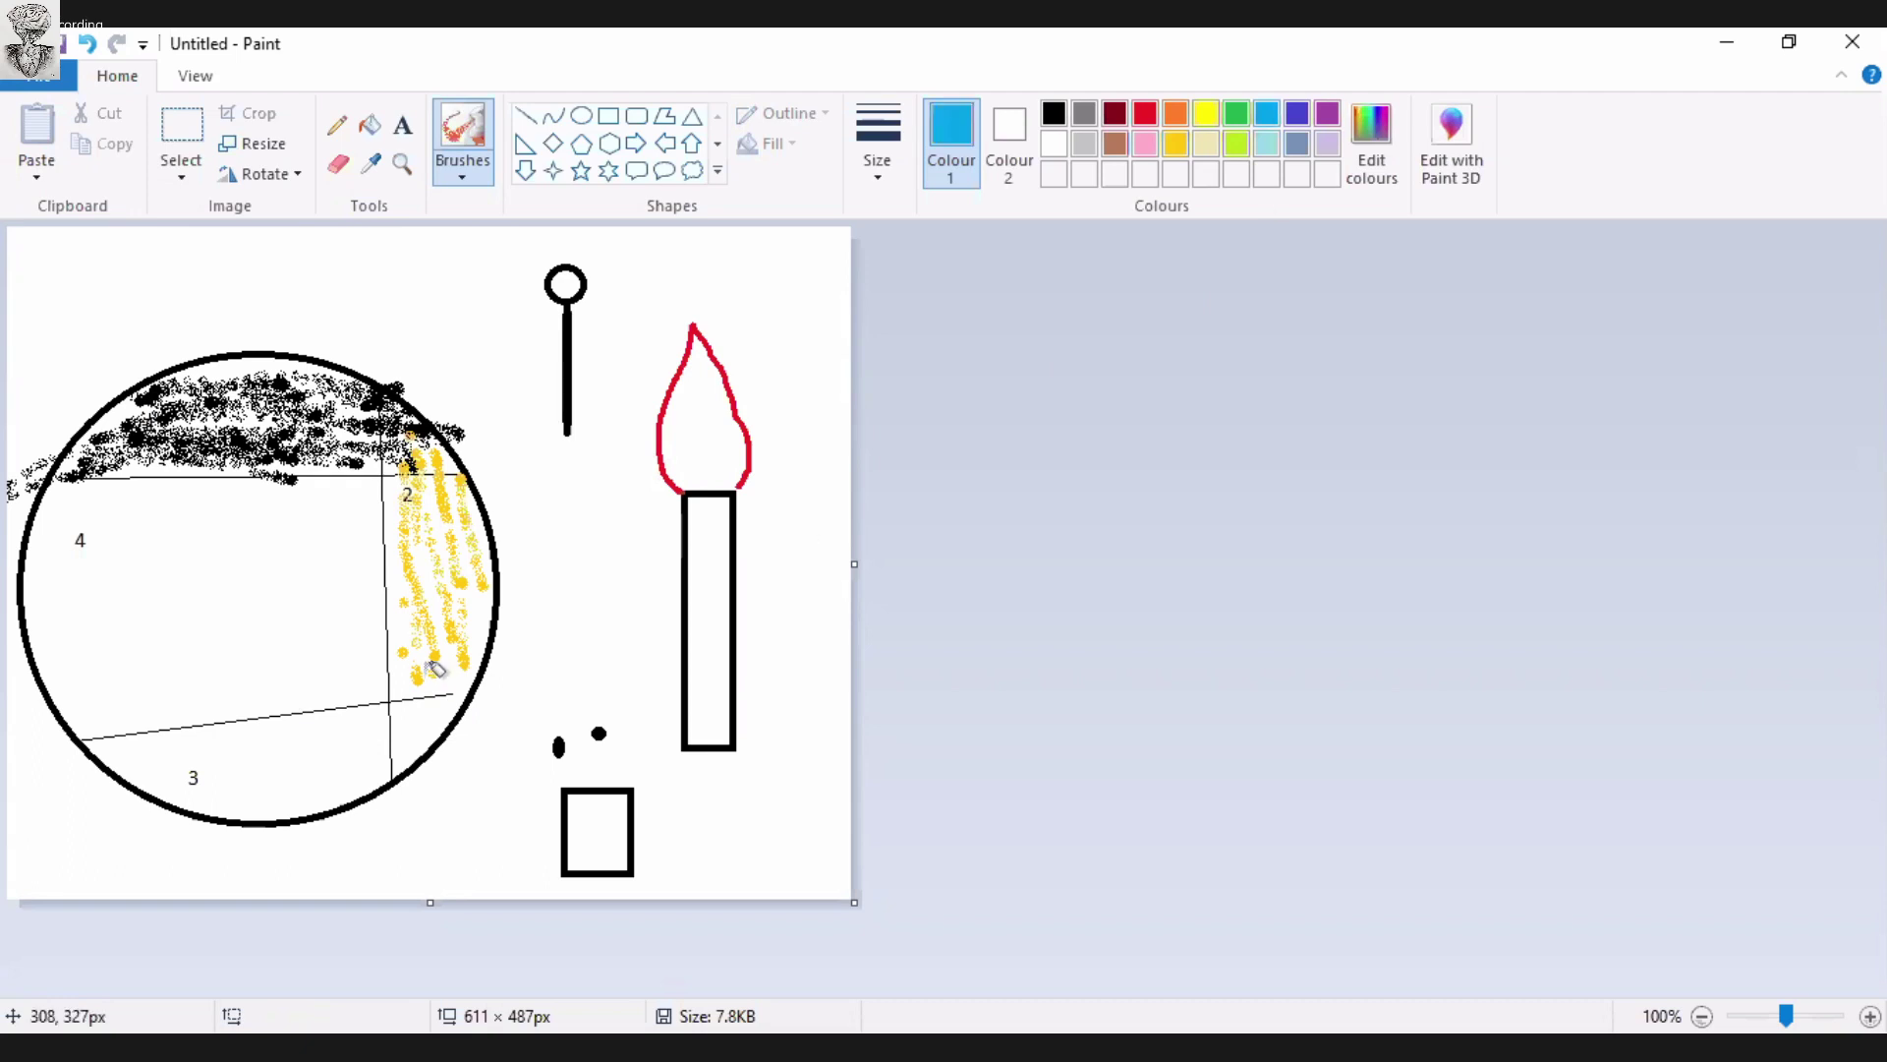
{"action": "left_click_drag", "start_coordinate": [433, 673], "coordinate": [183, 786]}
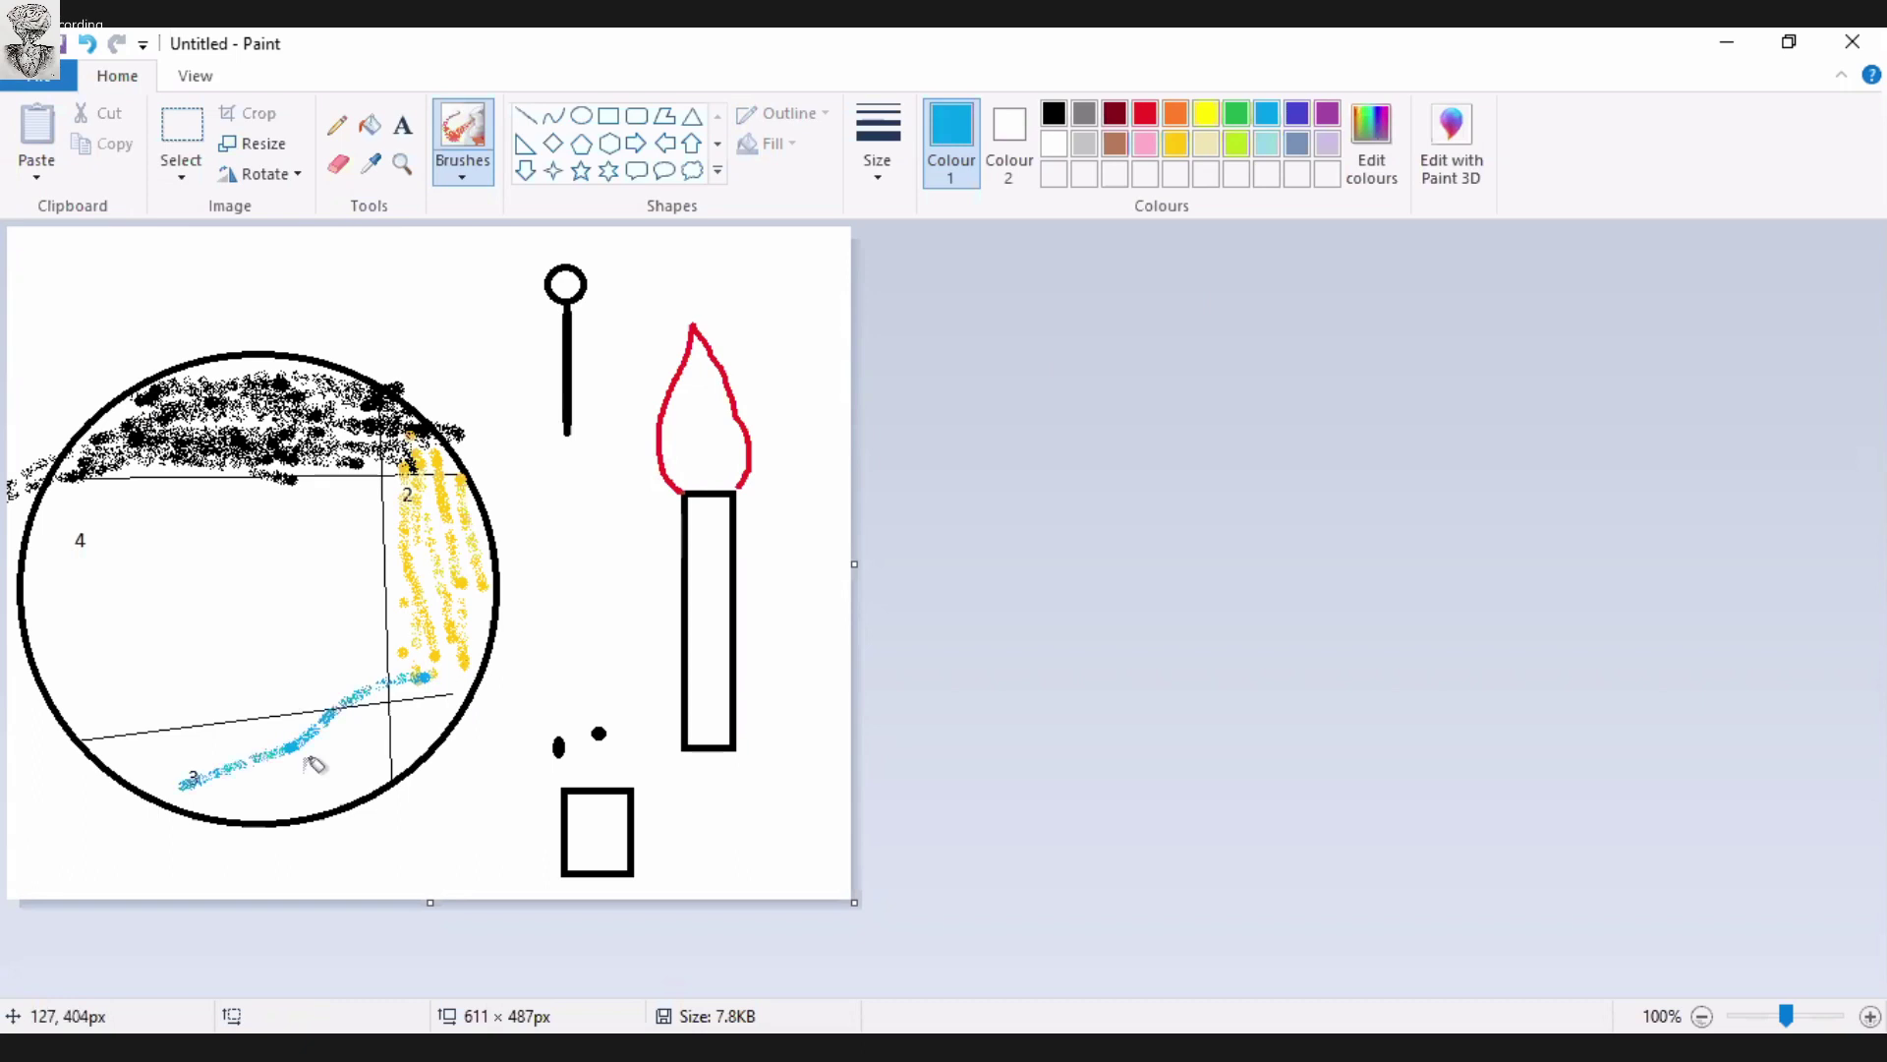
{"action": "mouse_move", "coordinate": [424, 678]}
{"action": "left_mouse_down"}
{"action": "mouse_move", "coordinate": [293, 781]}
{"action": "mouse_move", "coordinate": [154, 764]}
{"action": "mouse_move", "coordinate": [278, 798]}
{"action": "left_mouse_up"}
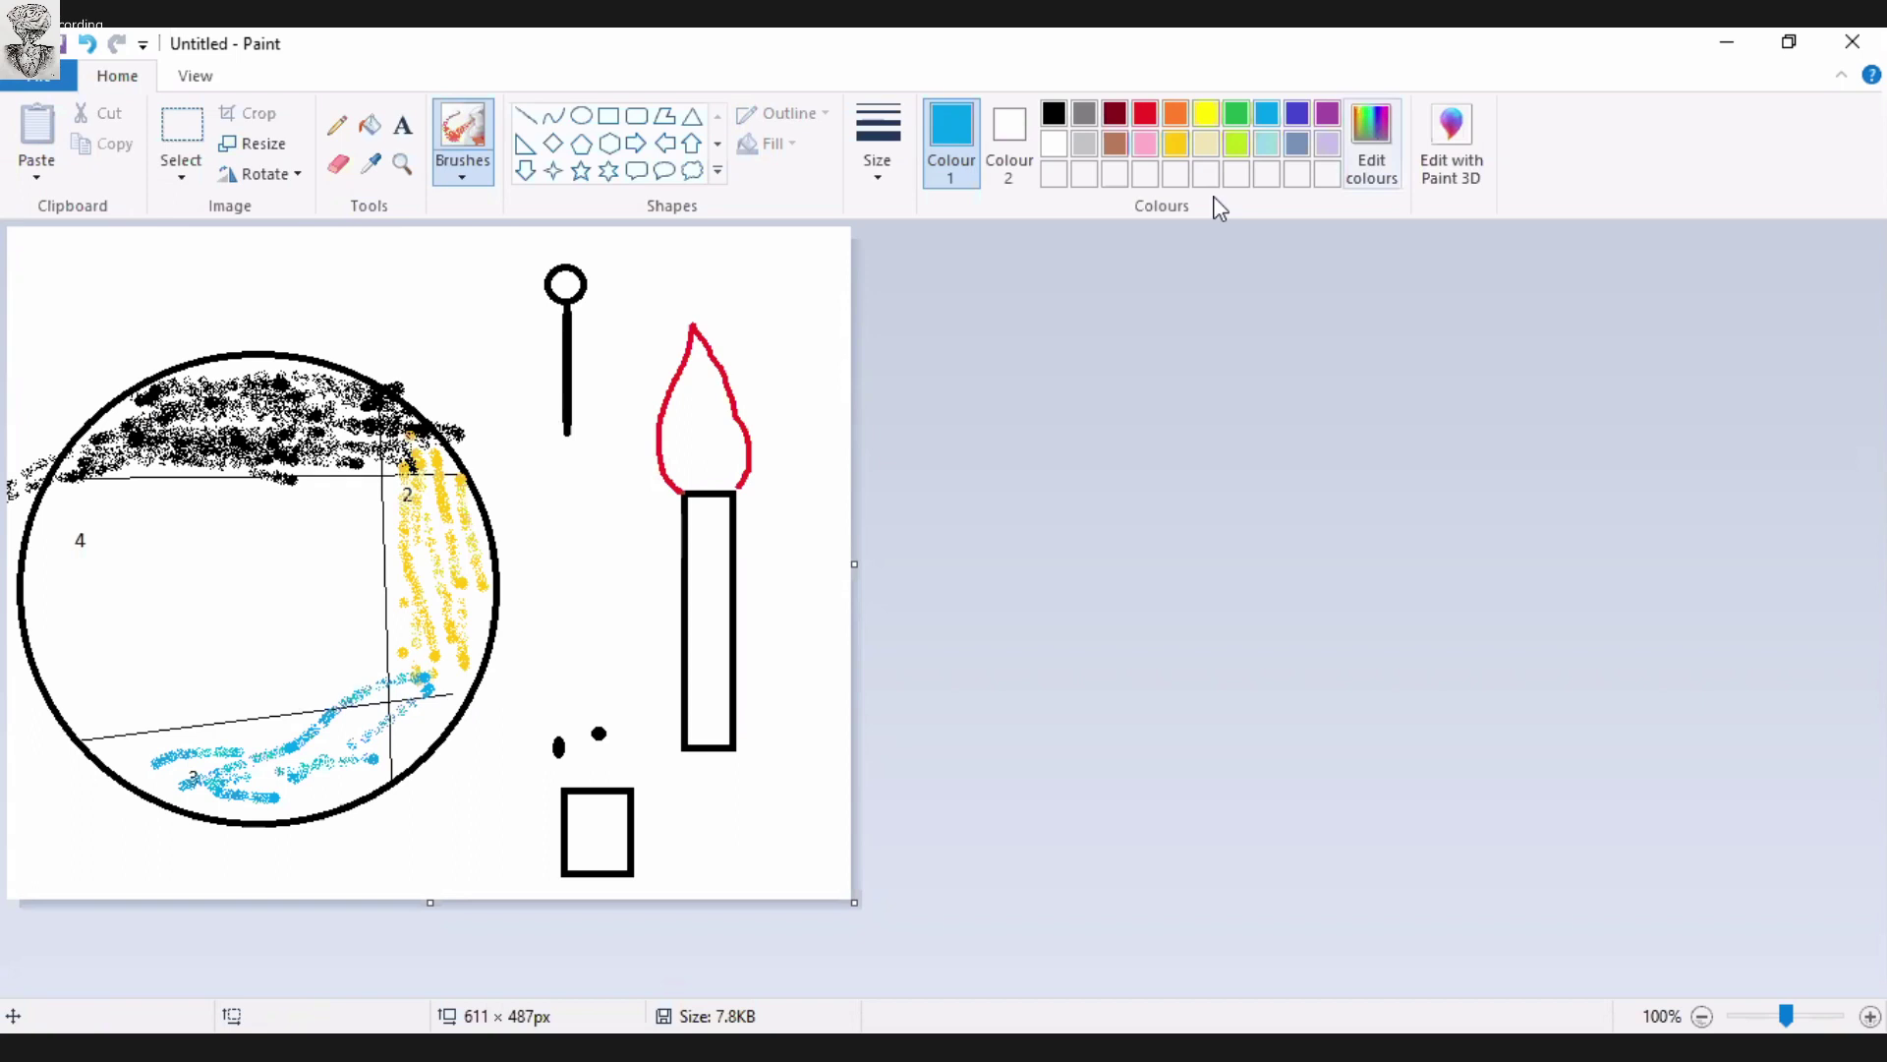
Paint a pink zigzag of brush strokes across section 4 of the large circle.
{"action": "left_click", "coordinate": [1144, 144]}
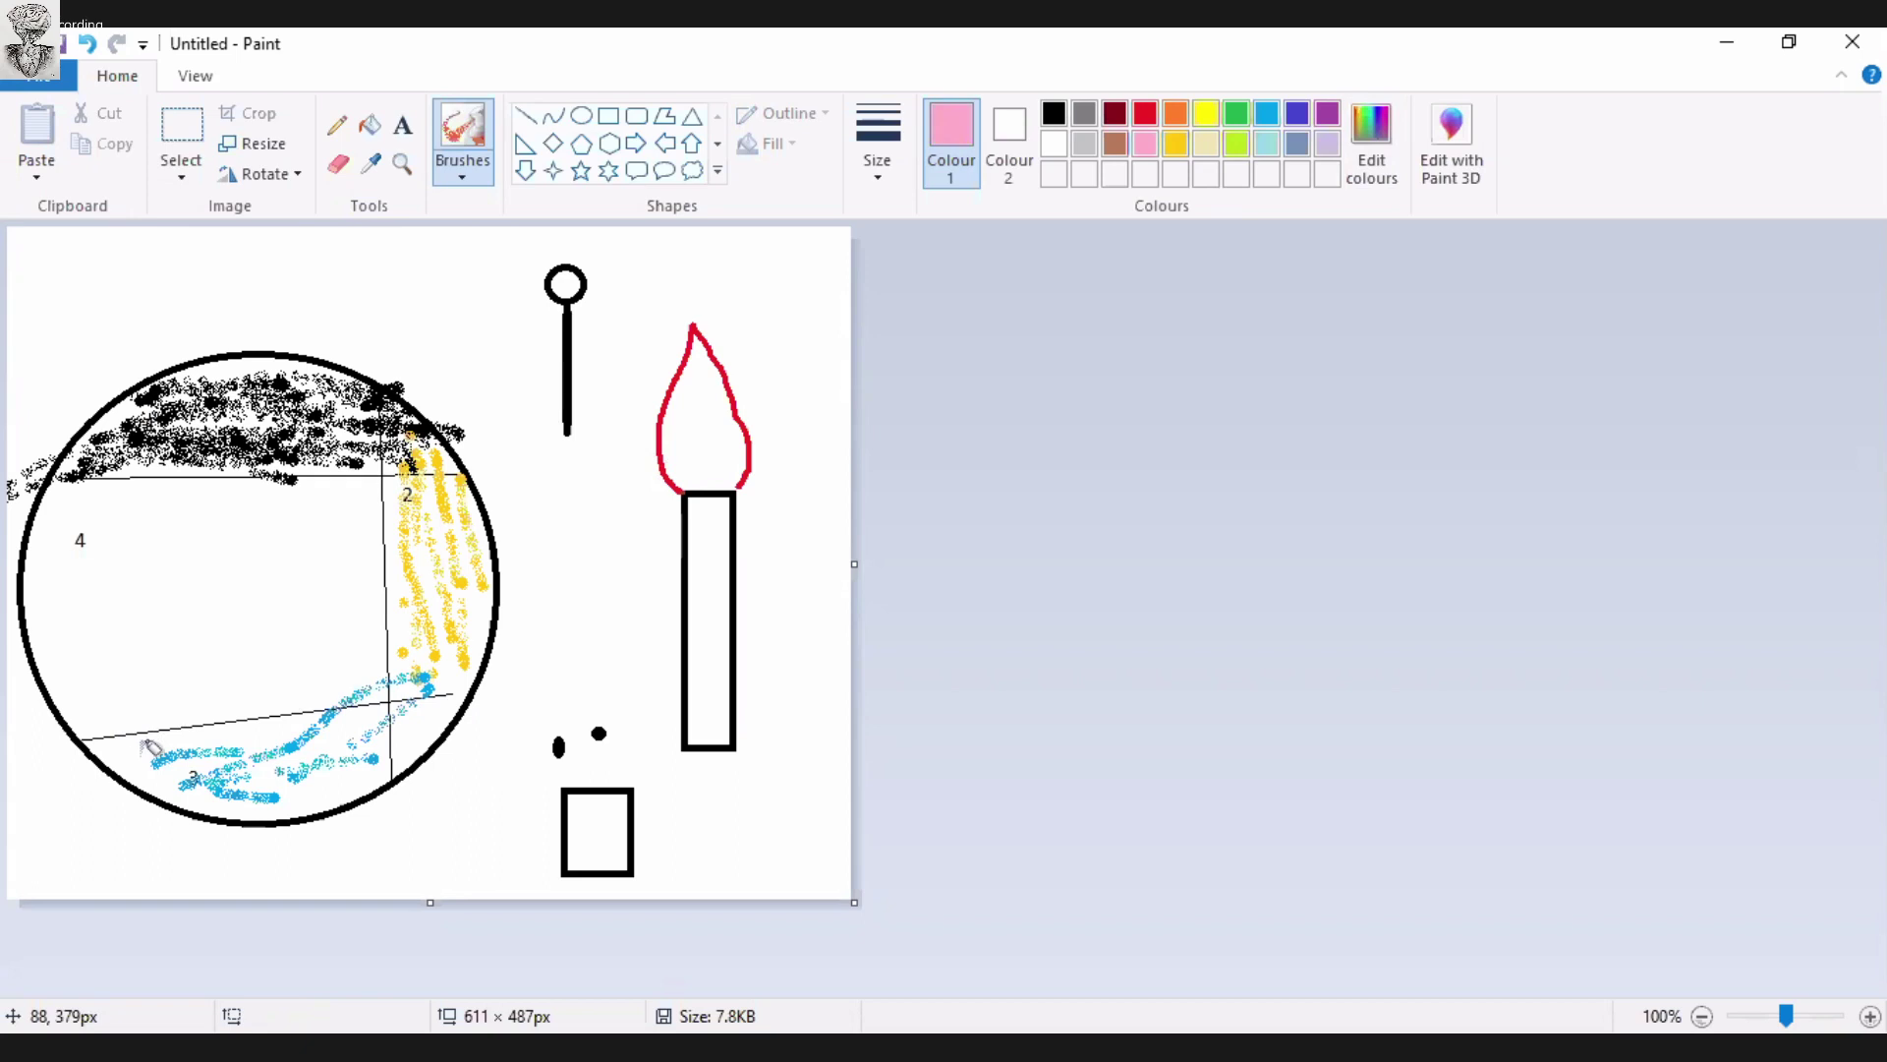
{"action": "left_click_drag", "start_coordinate": [97, 700], "coordinate": [143, 757]}
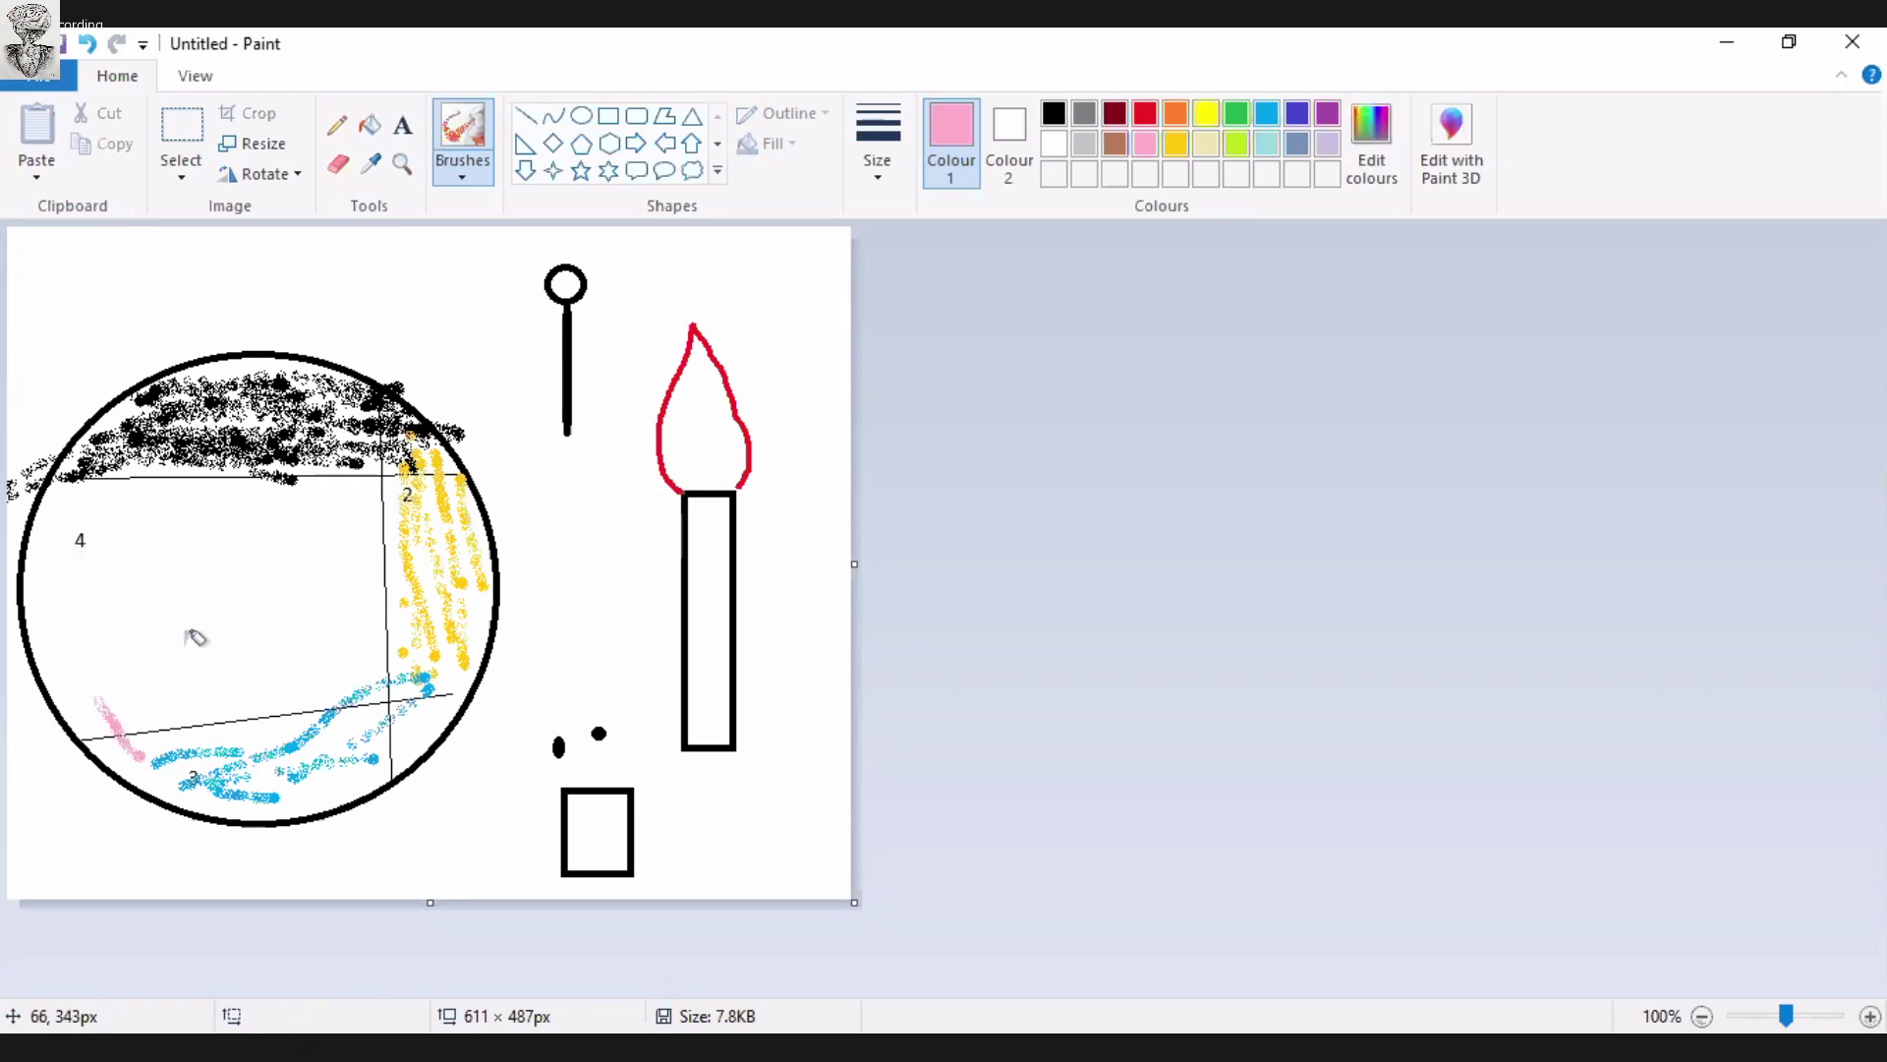
{"action": "mouse_move", "coordinate": [186, 634]}
{"action": "left_mouse_down"}
{"action": "mouse_move", "coordinate": [215, 645]}
{"action": "mouse_move", "coordinate": [339, 583]}
{"action": "mouse_move", "coordinate": [325, 528]}
{"action": "mouse_move", "coordinate": [307, 575]}
{"action": "left_mouse_up"}
{"action": "left_click_drag", "start_coordinate": [339, 595], "coordinate": [325, 539]}
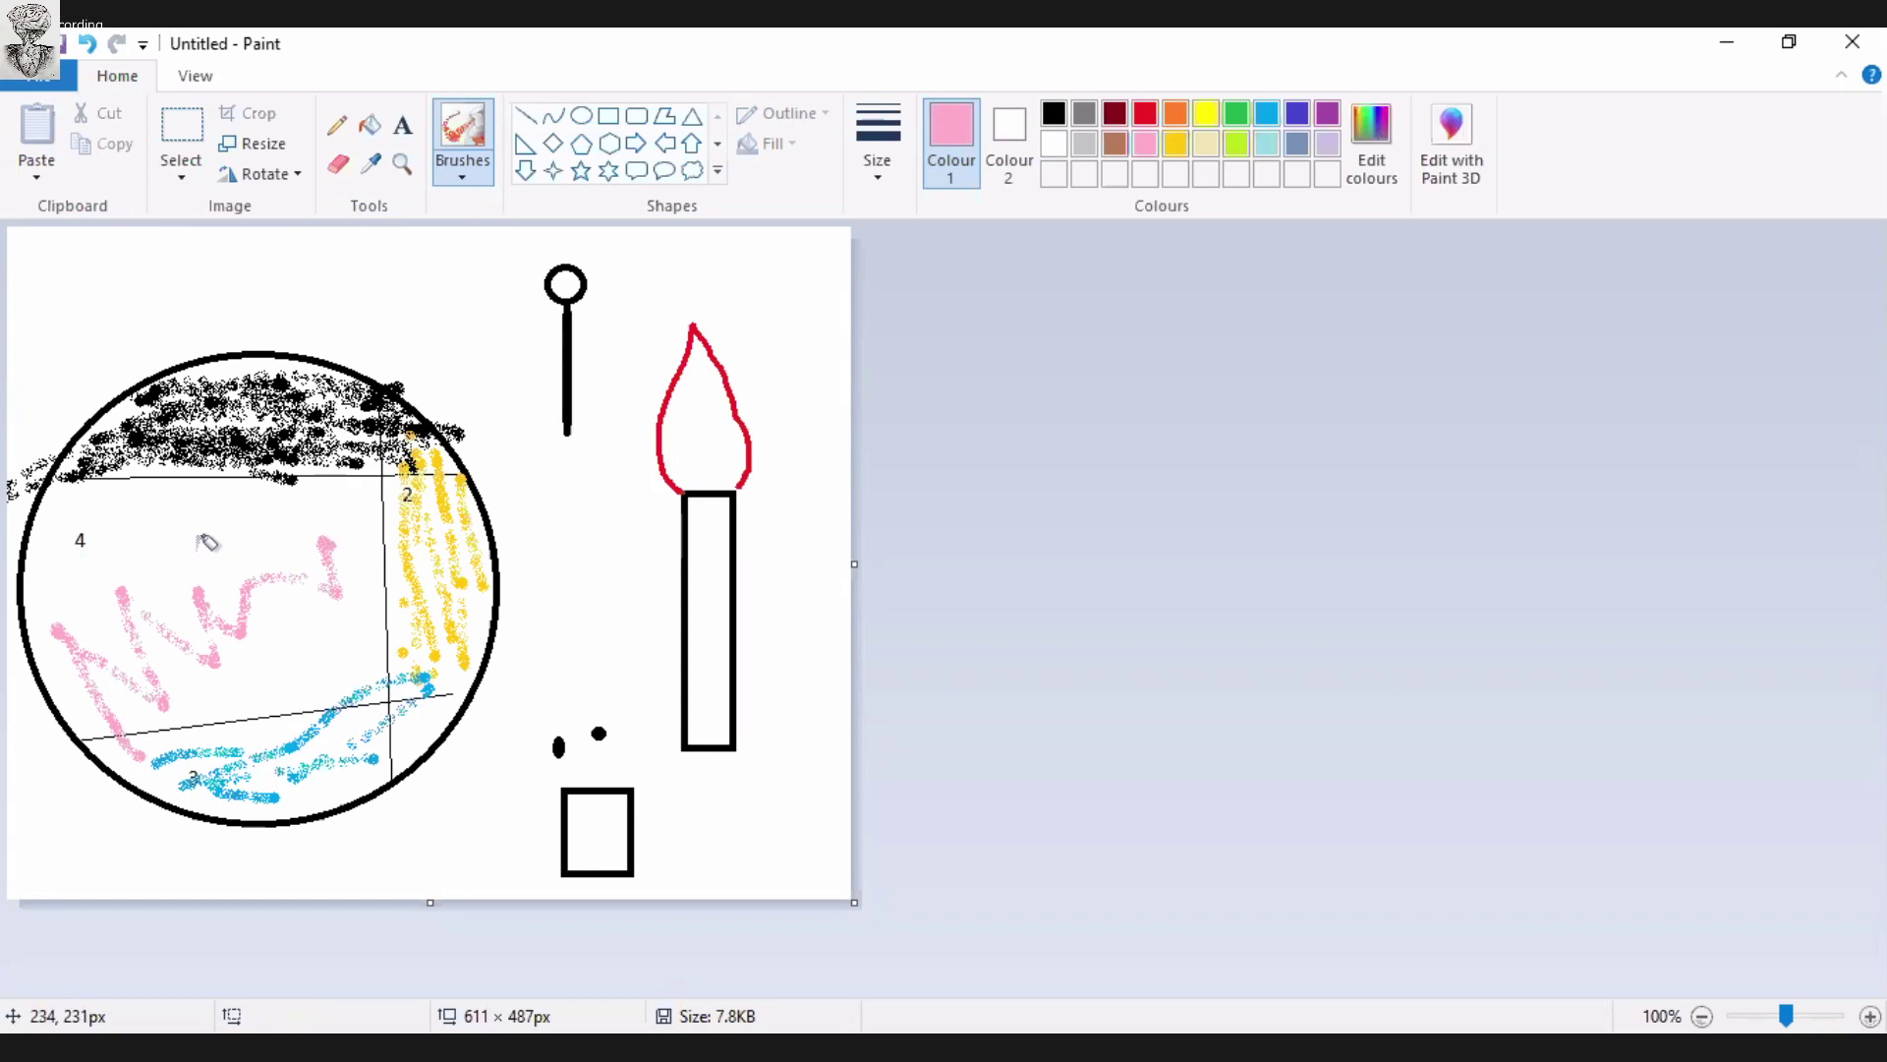
Scatter small pink brush dots in the empty areas around the zigzag in section 4.
{"action": "left_click", "coordinate": [267, 541]}
{"action": "left_click", "coordinate": [228, 525]}
{"action": "left_click", "coordinate": [198, 550]}
{"action": "left_click", "coordinate": [142, 520]}
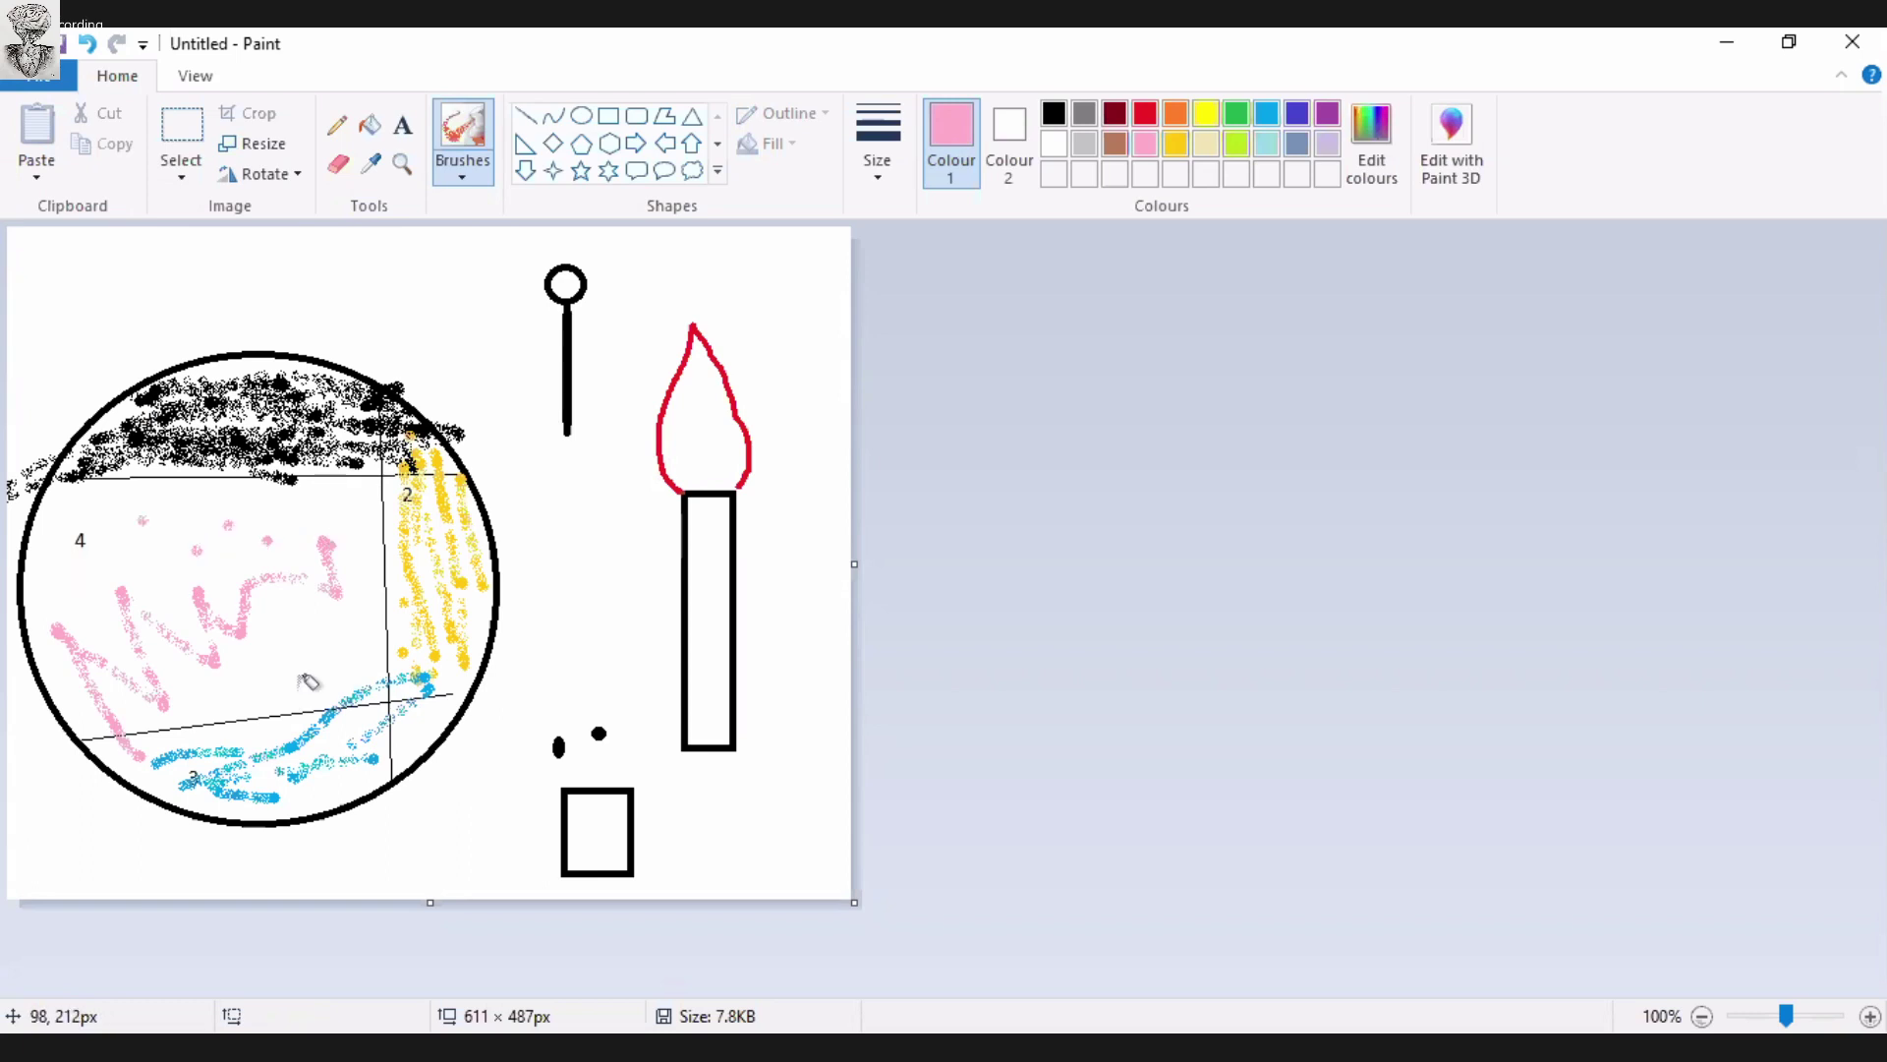
{"action": "left_click", "coordinate": [344, 646]}
{"action": "left_click", "coordinate": [305, 639]}
{"action": "left_click", "coordinate": [298, 690]}
{"action": "left_click", "coordinate": [60, 590]}
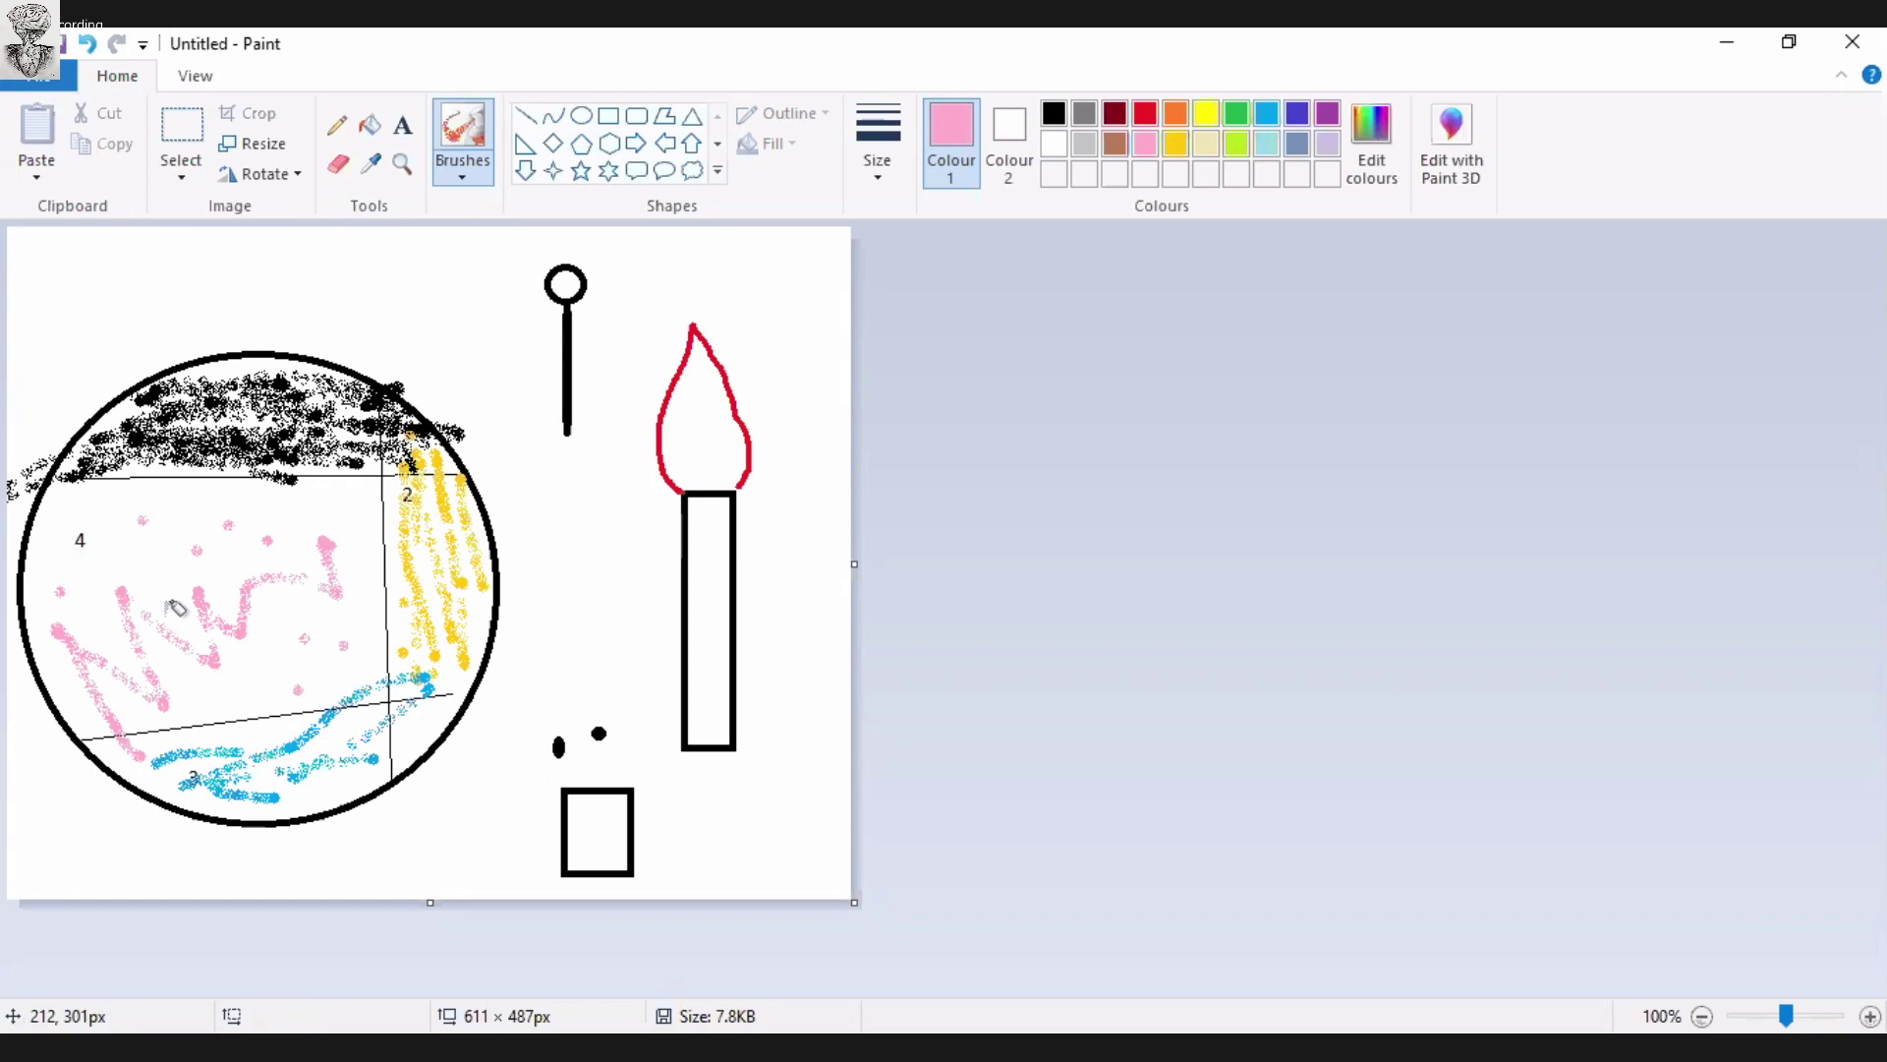
{"action": "left_click", "coordinate": [226, 690]}
{"action": "left_click", "coordinate": [163, 594]}
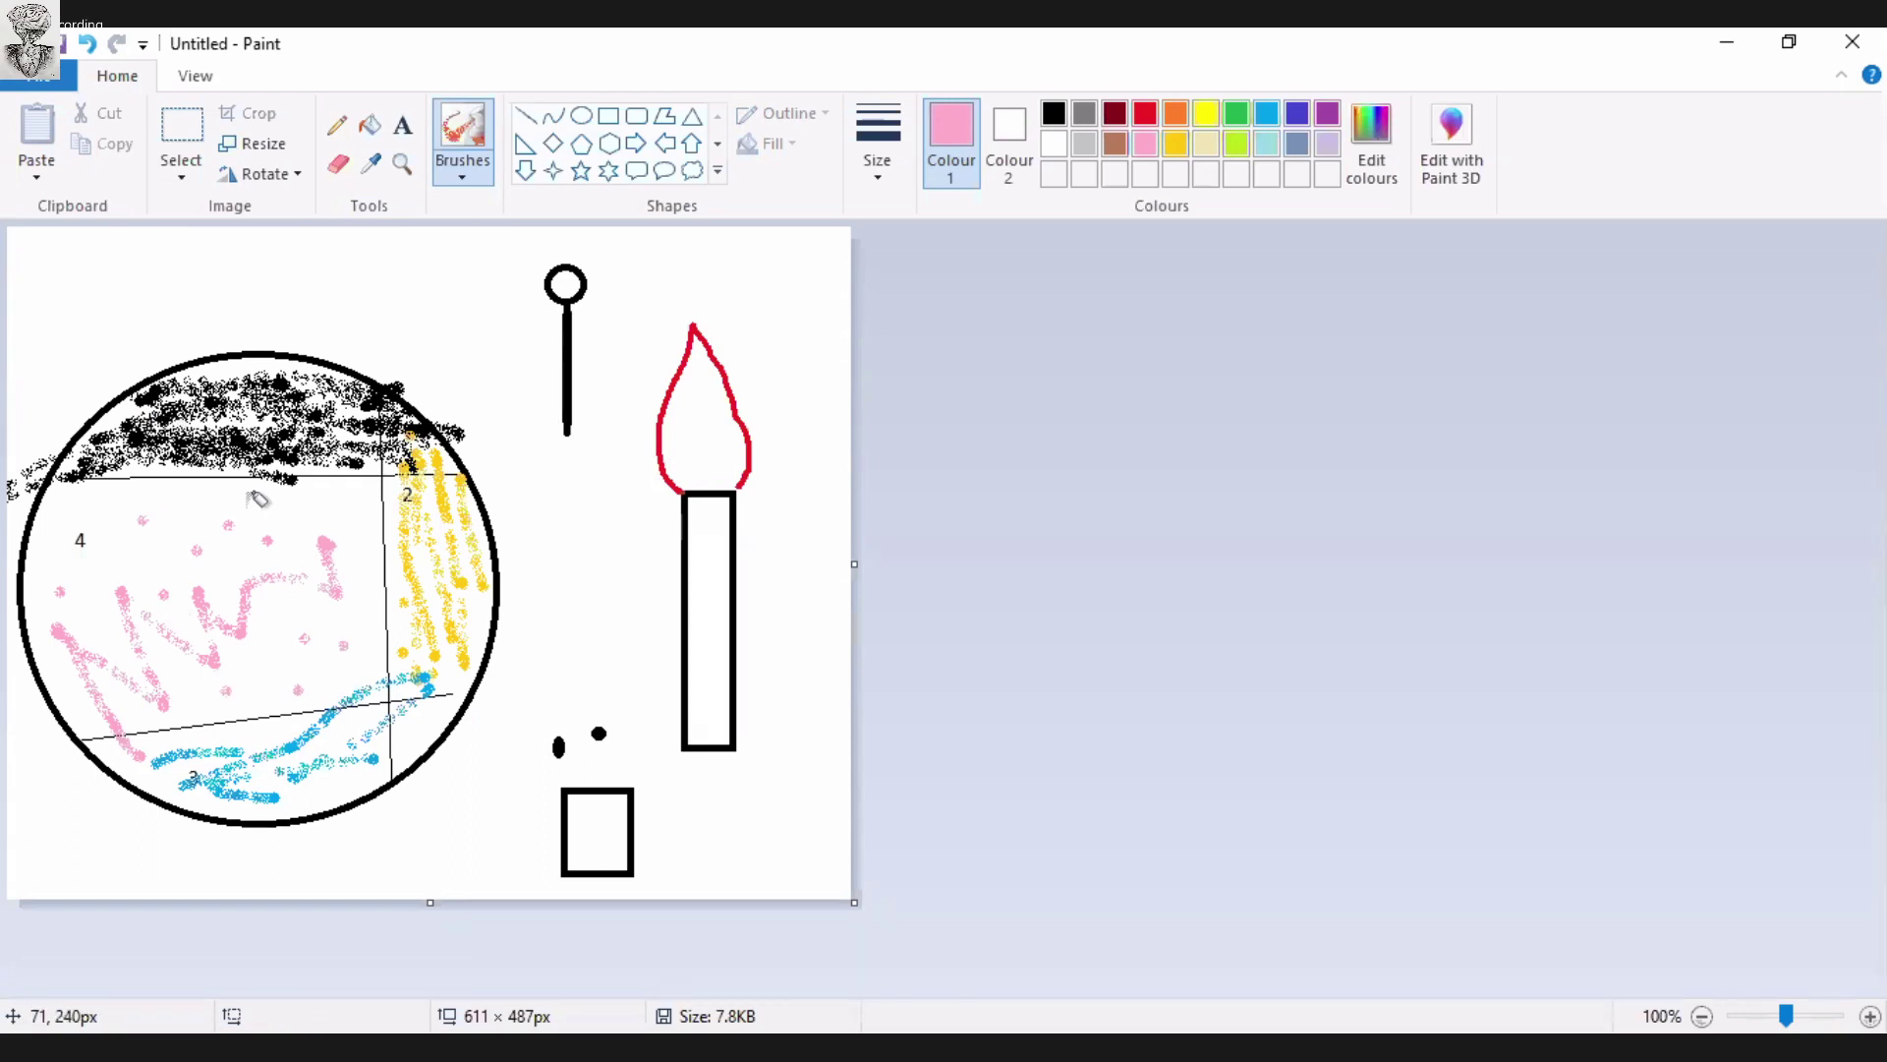